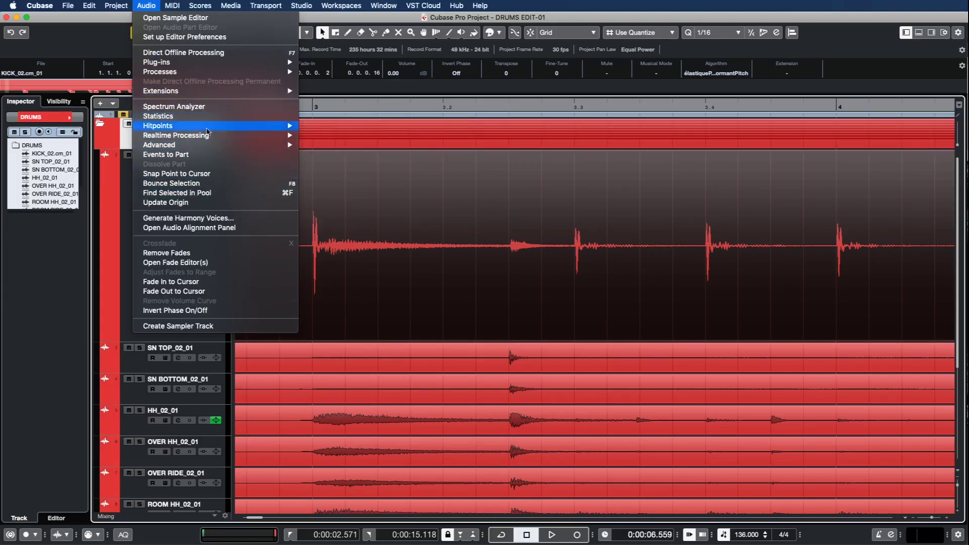
Open Detect Silence for the KICK_02.cm_01 event and try linked open and close thresholds of -15.72 dB.
{"action": "mouse_move", "coordinate": [283, 144]}
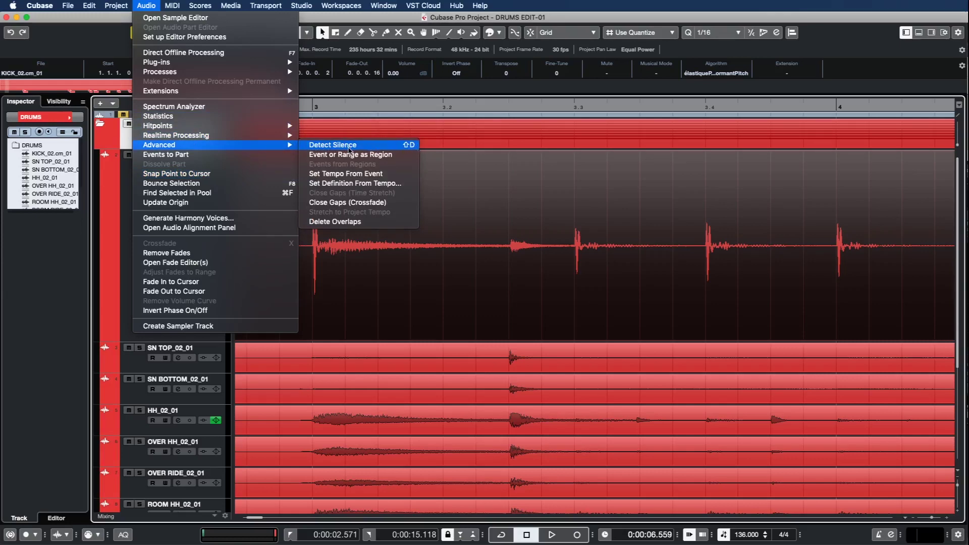
{"action": "left_click", "coordinate": [346, 149]}
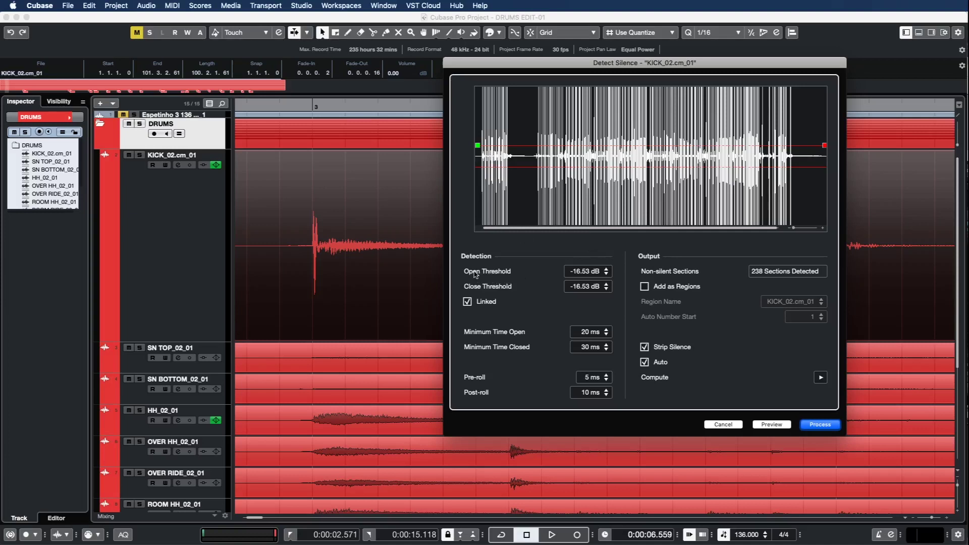
{"action": "mouse_move", "coordinate": [475, 147]}
{"action": "left_mouse_down"}
{"action": "mouse_move", "coordinate": [476, 111]}
{"action": "mouse_move", "coordinate": [472, 147]}
{"action": "left_mouse_up"}
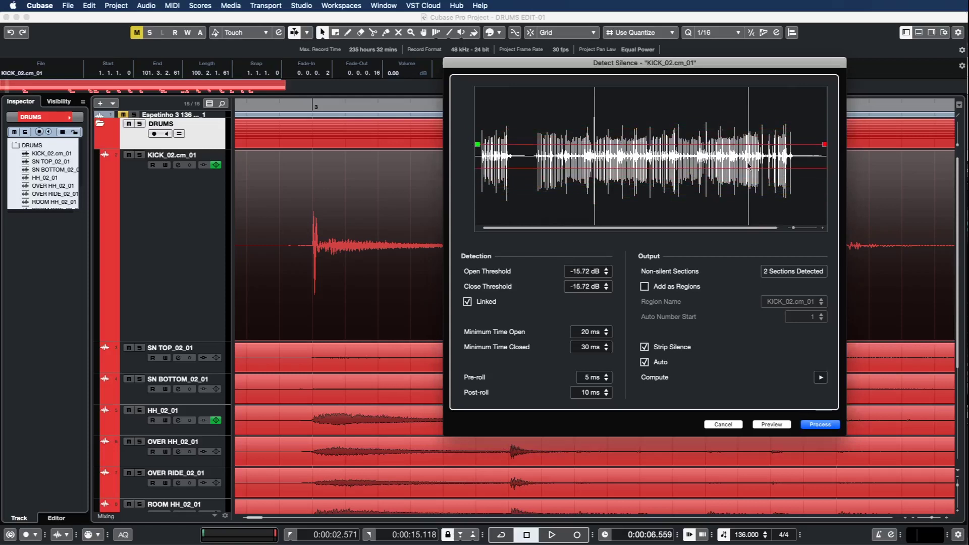
{"action": "left_click_drag", "start_coordinate": [793, 227], "coordinate": [836, 228]}
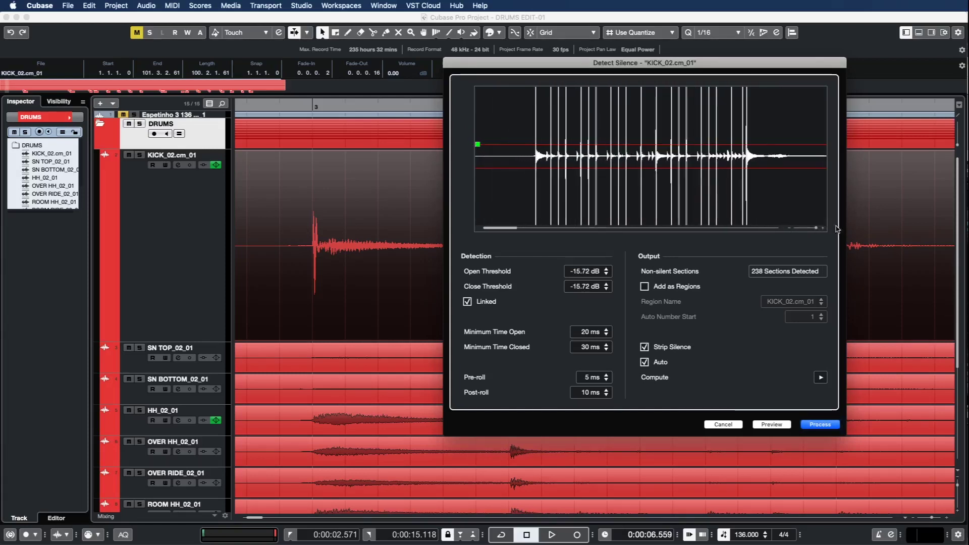
{"action": "left_click_drag", "start_coordinate": [503, 231], "coordinate": [508, 231]}
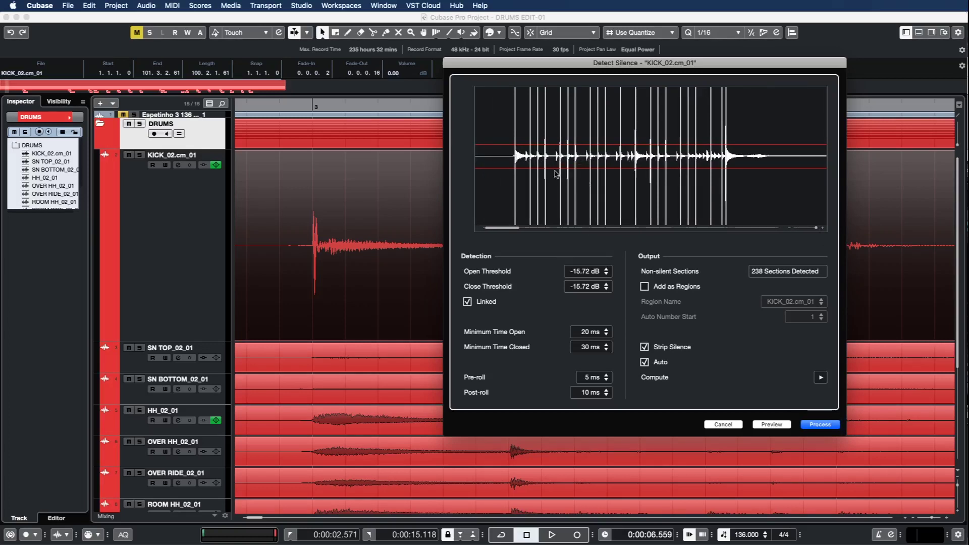
{"action": "scroll", "coordinate": [555, 192], "scroll_direction": "left", "scroll_amount": 2}
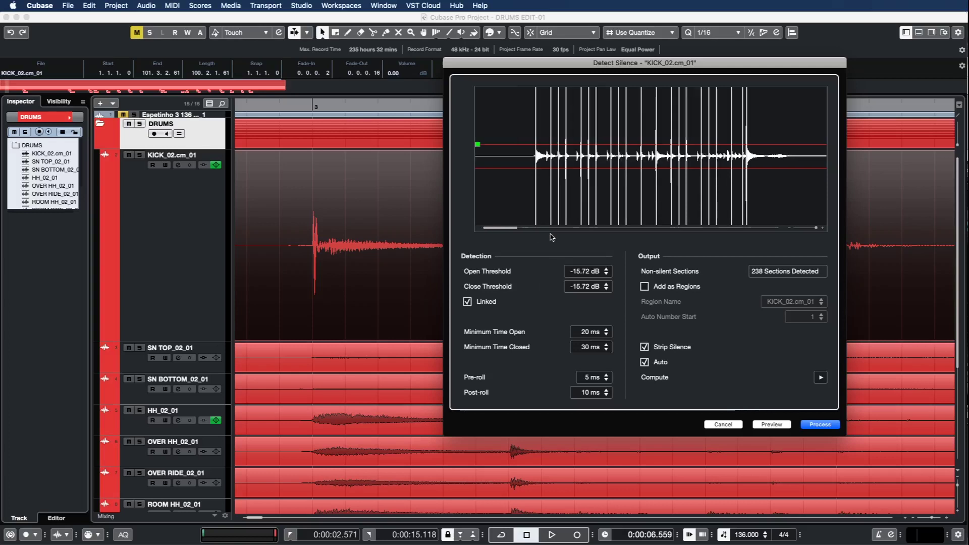
Try linked thresholds of -26.51, -16.12 and -14.64 dB on the kick, and cancel the silence detection.
{"action": "left_click_drag", "start_coordinate": [475, 141], "coordinate": [468, 155]}
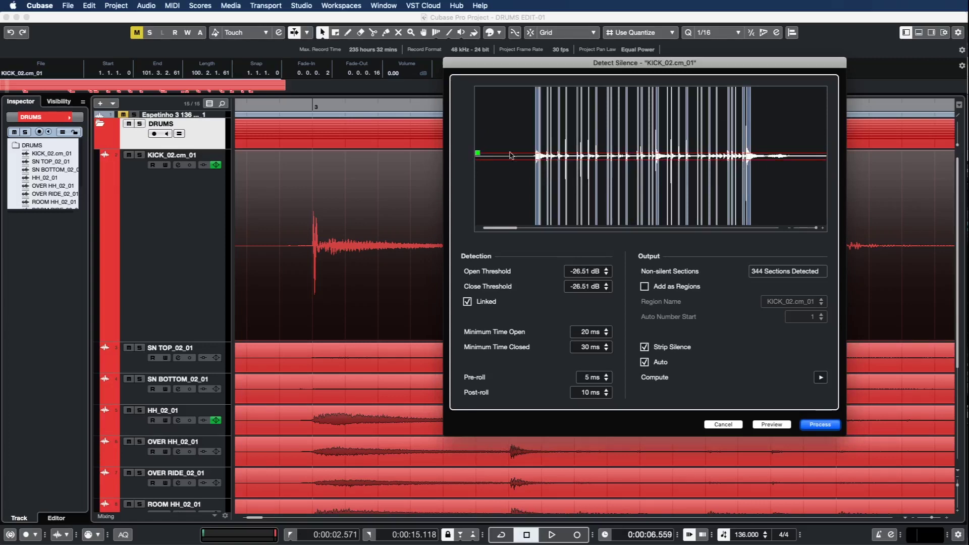
{"action": "left_click_drag", "start_coordinate": [477, 155], "coordinate": [475, 148]}
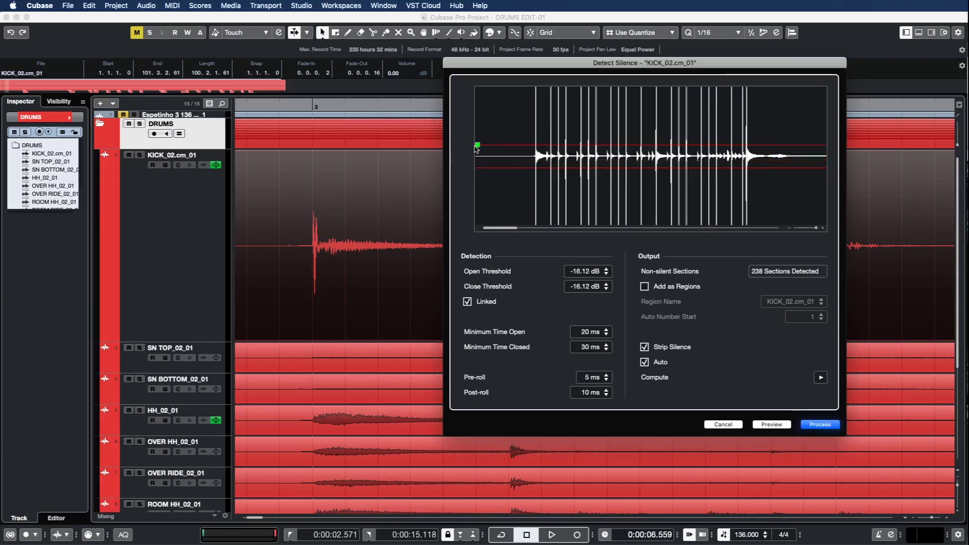
{"action": "left_click_drag", "start_coordinate": [477, 148], "coordinate": [478, 144]}
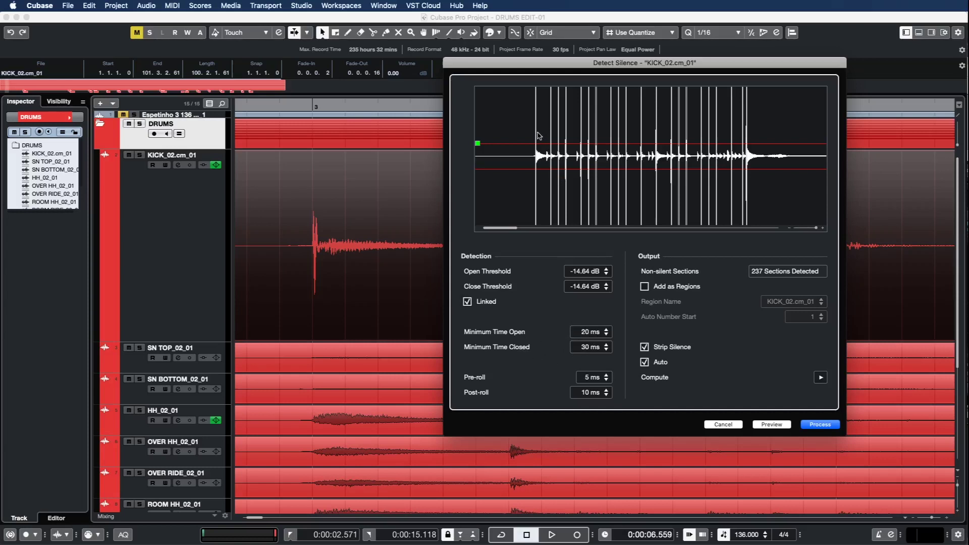
{"action": "left_click", "coordinate": [723, 424]}
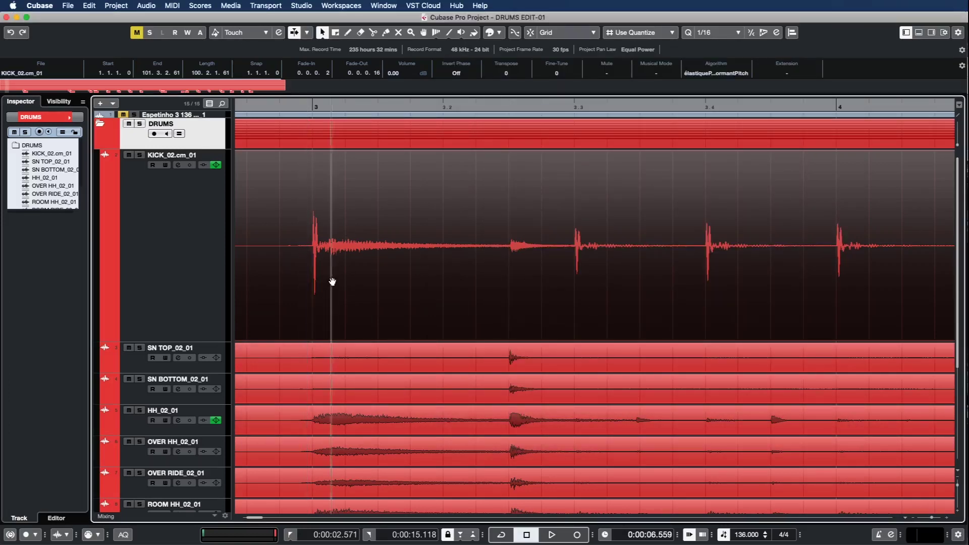
Split the kick event before bar 3 and after the hit at bar 4, and open Detect Silence for that section.
{"action": "left_click", "coordinate": [306, 259], "text": "alt"}
{"action": "left_click", "coordinate": [913, 232], "text": "alt"}
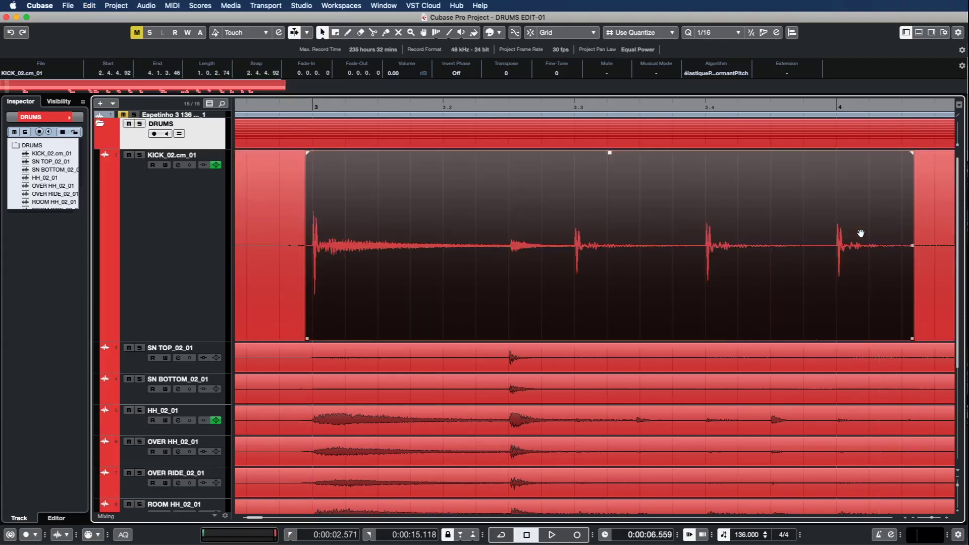
{"action": "key", "text": "ctrl+shift+d"}
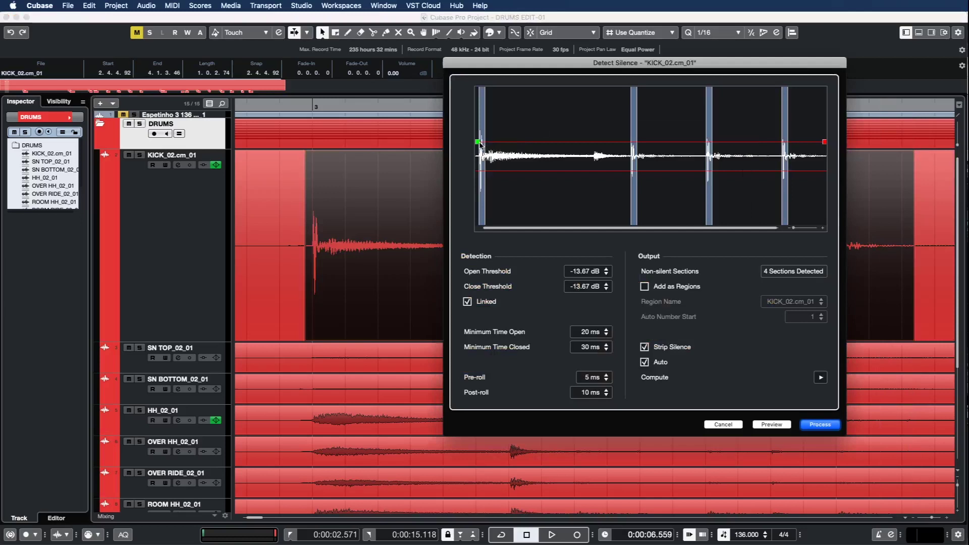
Set the linked open and close thresholds to -14.98 dB in the silence detection.
{"action": "left_click_drag", "start_coordinate": [478, 142], "coordinate": [479, 144]}
{"action": "left_click_drag", "start_coordinate": [793, 228], "coordinate": [825, 228]}
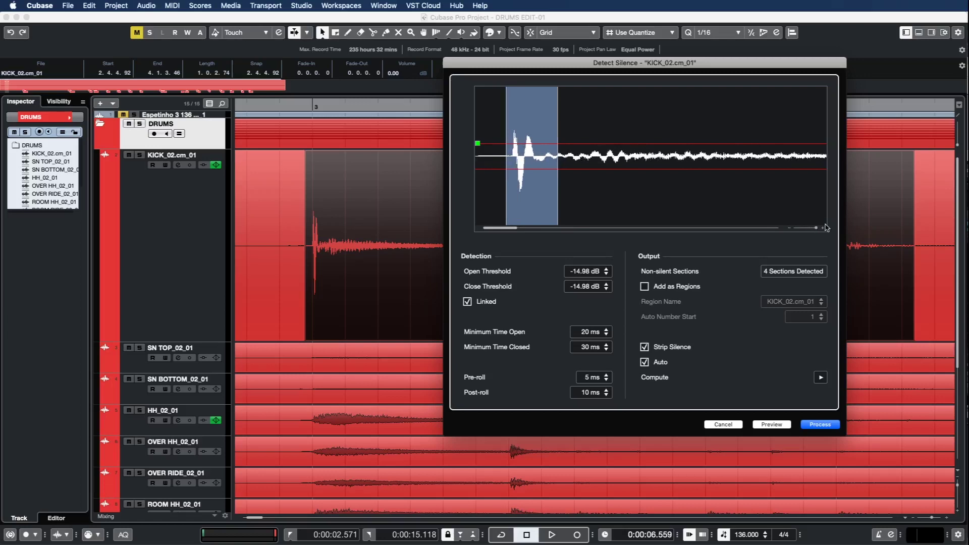
Try a minimum open time of 101 ms, and set it back to 20 ms.
{"action": "left_click", "coordinate": [587, 332]}
{"action": "type", "text": "101"}
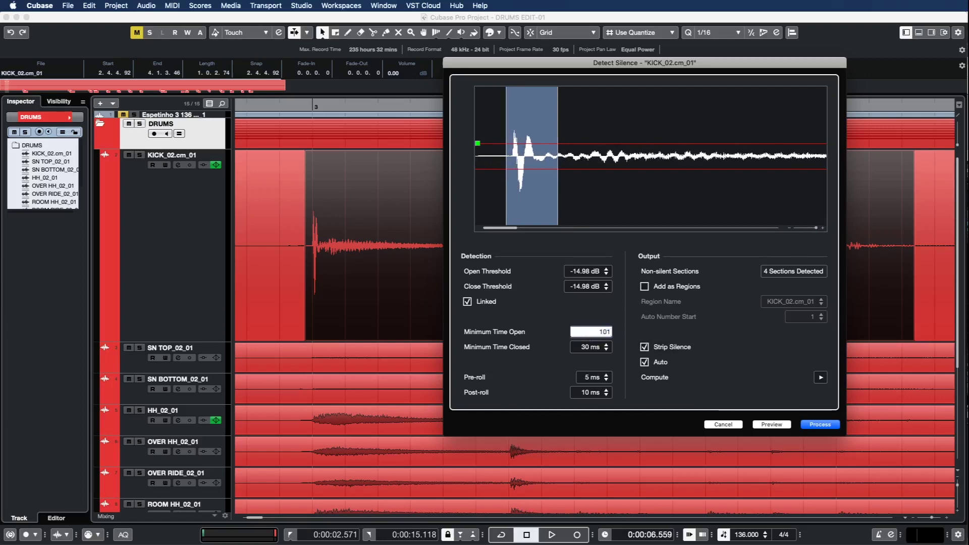
{"action": "key", "text": "Return"}
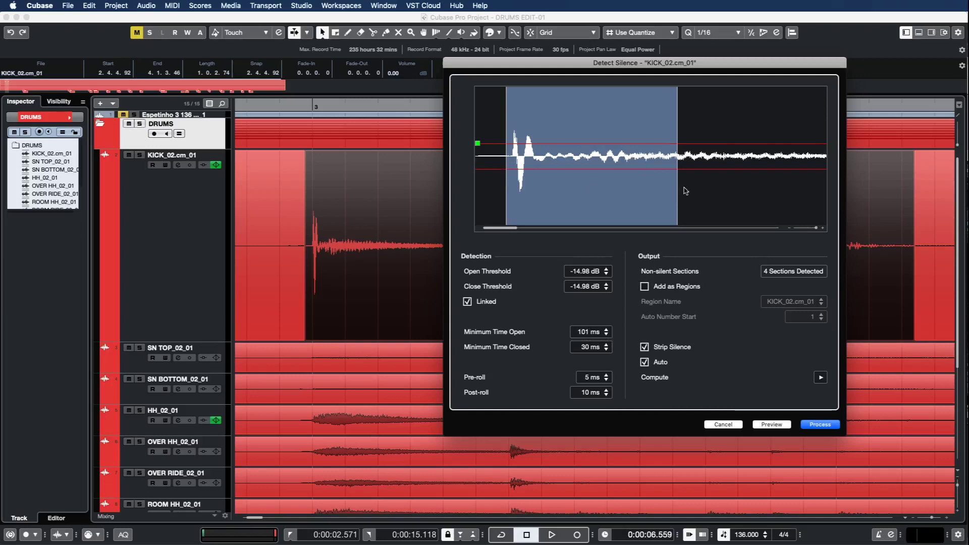
{"action": "left_click", "coordinate": [583, 332]}
{"action": "type", "text": "20"}
{"action": "key", "text": "Return"}
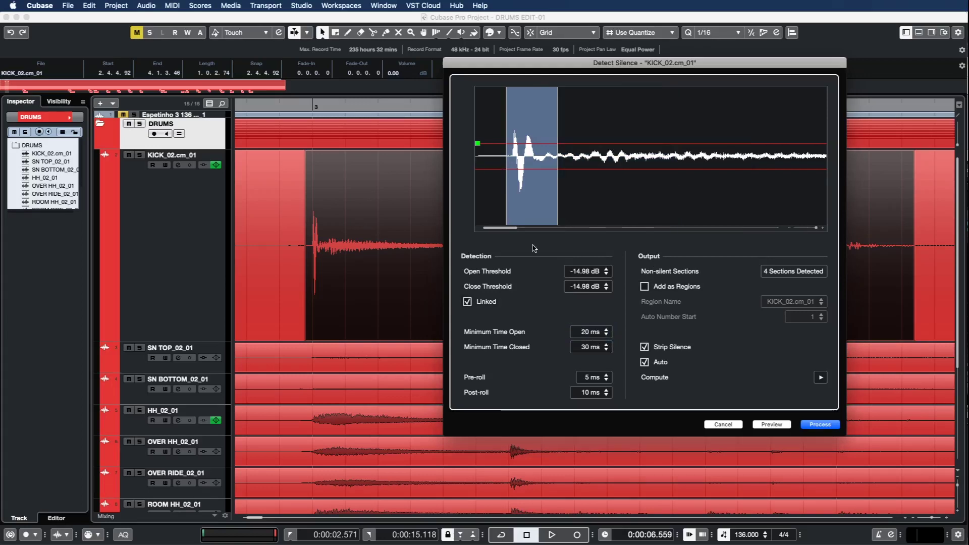
Try a pre-roll of 20 ms while viewing another kick hit, and set it back to 5 ms.
{"action": "left_click_drag", "start_coordinate": [519, 229], "coordinate": [644, 228]}
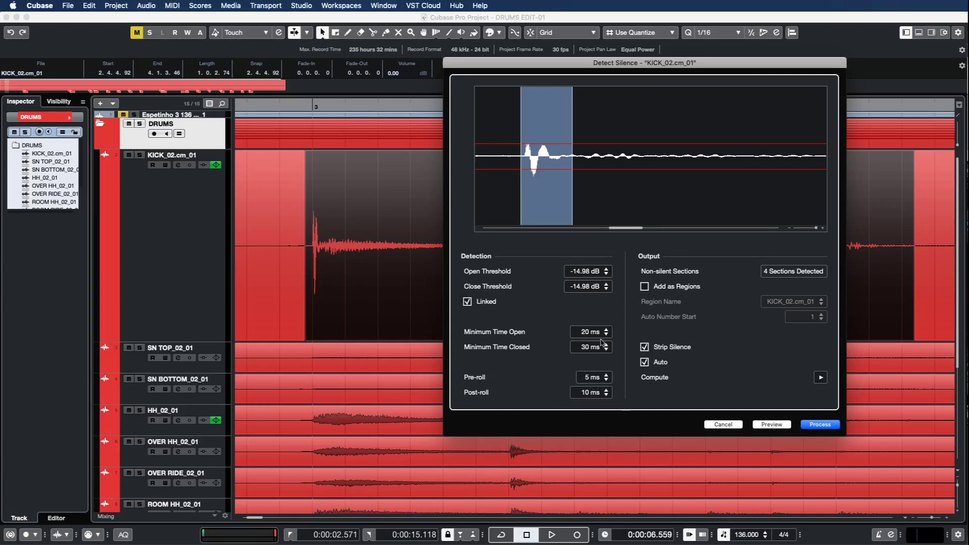
{"action": "left_click_drag", "start_coordinate": [626, 228], "coordinate": [623, 229]}
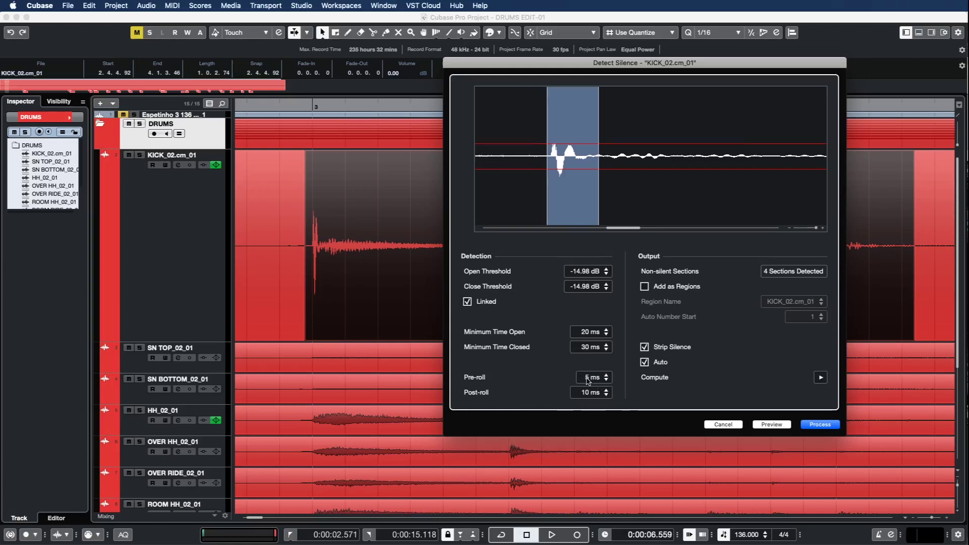
{"action": "left_click", "coordinate": [588, 378]}
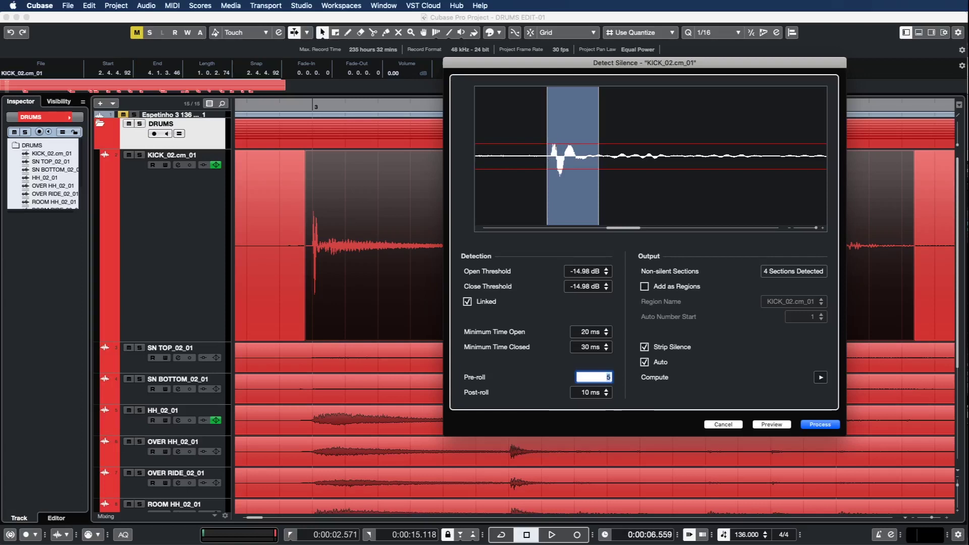
{"action": "key", "text": "Return"}
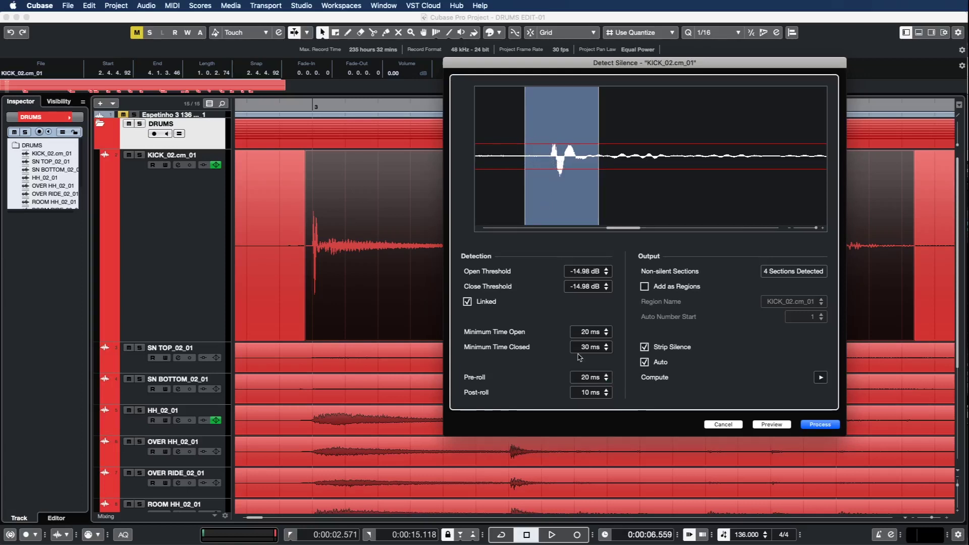
{"action": "left_click", "coordinate": [583, 377]}
{"action": "type", "text": "5"}
{"action": "key", "text": "Return"}
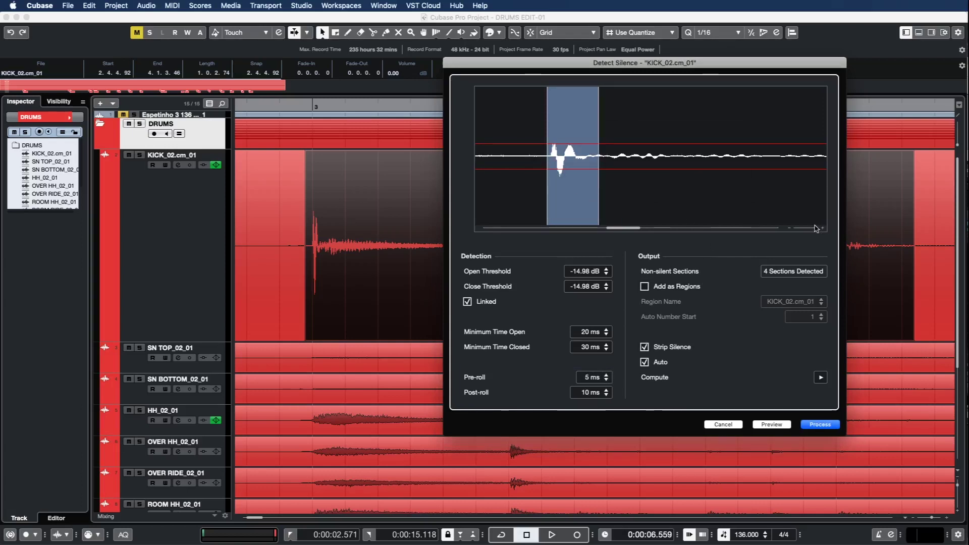
Cancel the silence detection and undo both splits of the kick event.
{"action": "left_click_drag", "start_coordinate": [816, 228], "coordinate": [793, 228]}
{"action": "left_click", "coordinate": [724, 425]}
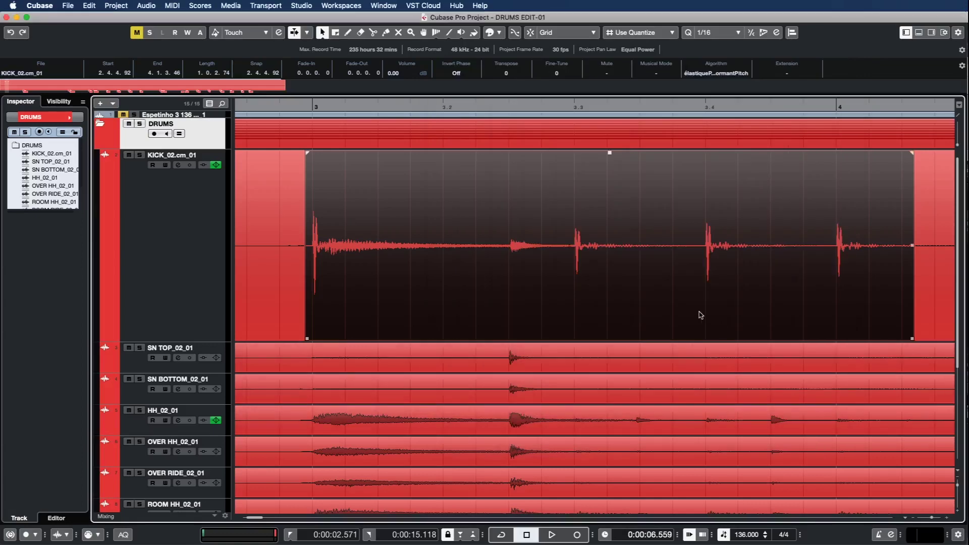
{"action": "key", "text": "super+z"}
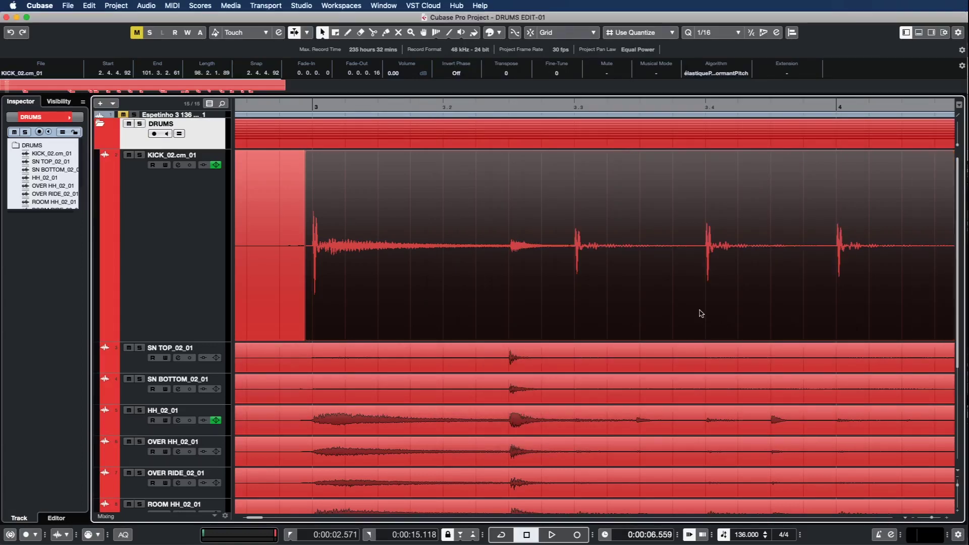
{"action": "key", "text": "super+z"}
Strip the silence from the whole kick event using Detect Silence with its current settings.
{"action": "key", "text": "g"}
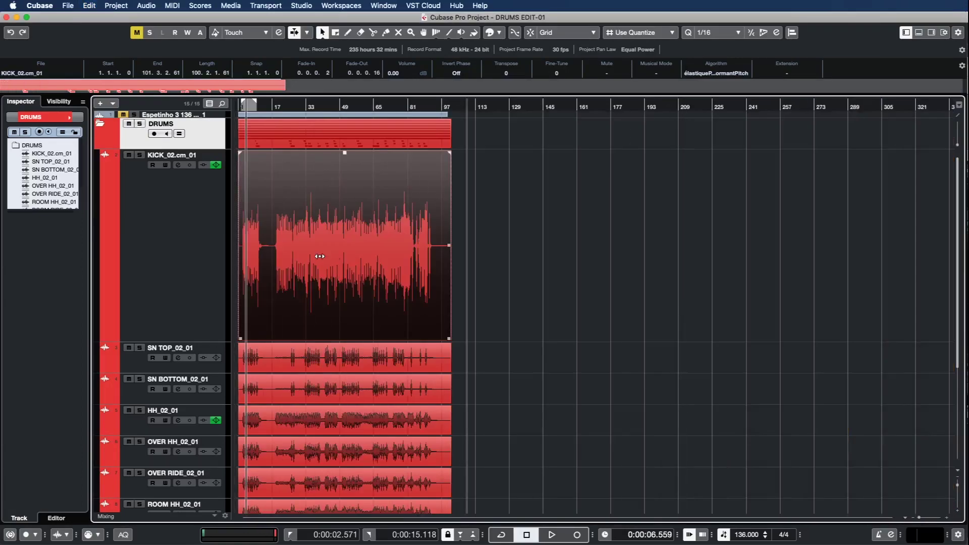
{"action": "key", "text": "g"}
{"action": "key", "text": "g"}
{"action": "key", "text": "g"}
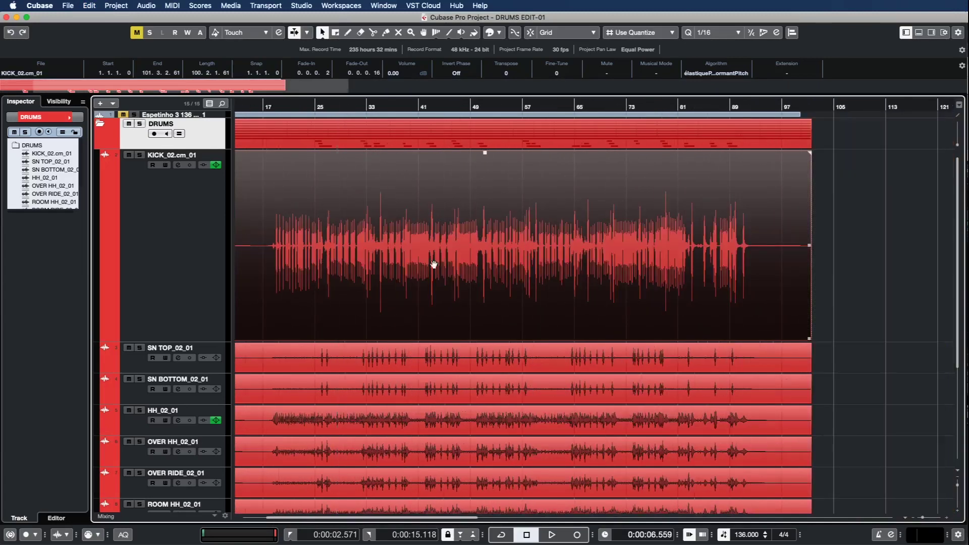
{"action": "key", "text": "alt+d"}
{"action": "left_click_drag", "start_coordinate": [794, 228], "coordinate": [816, 228]}
{"action": "mouse_move", "coordinate": [510, 228]}
{"action": "left_mouse_down"}
{"action": "mouse_move", "coordinate": [742, 226]}
{"action": "mouse_move", "coordinate": [510, 228]}
{"action": "left_mouse_up"}
{"action": "scroll", "coordinate": [622, 237], "scroll_direction": "down", "scroll_amount": 5}
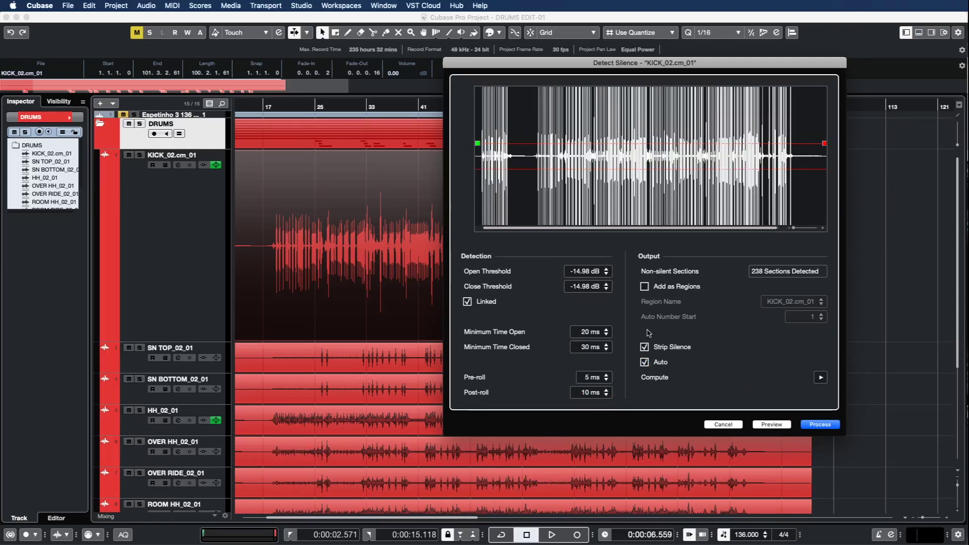
{"action": "left_click", "coordinate": [819, 424]}
Apply a fade-in of 0.0.0.4 and a fade-out of 0.0.0.15 to all selected kick slices, and deselect them.
{"action": "scroll", "coordinate": [564, 205], "scroll_direction": "up", "scroll_amount": 10}
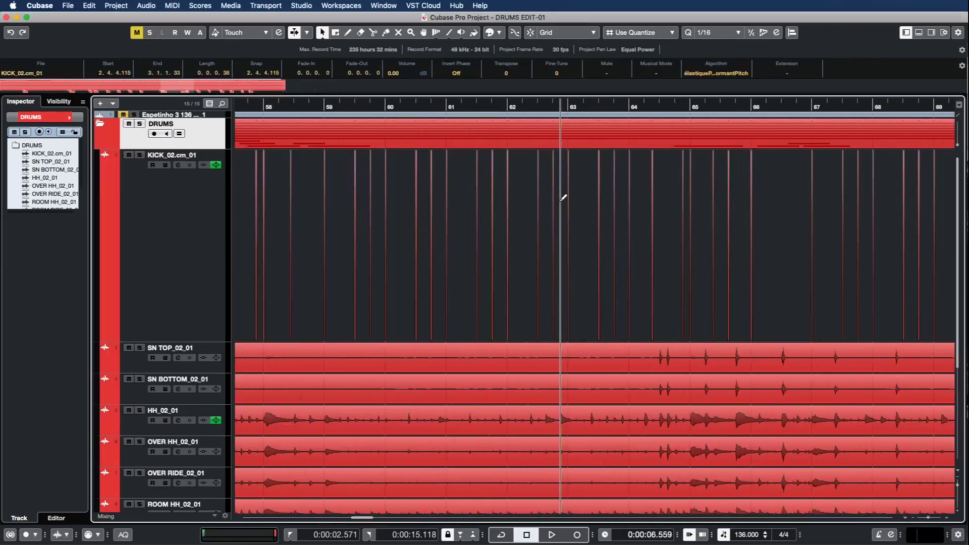
{"action": "scroll", "coordinate": [561, 207], "scroll_direction": "up", "scroll_amount": 3}
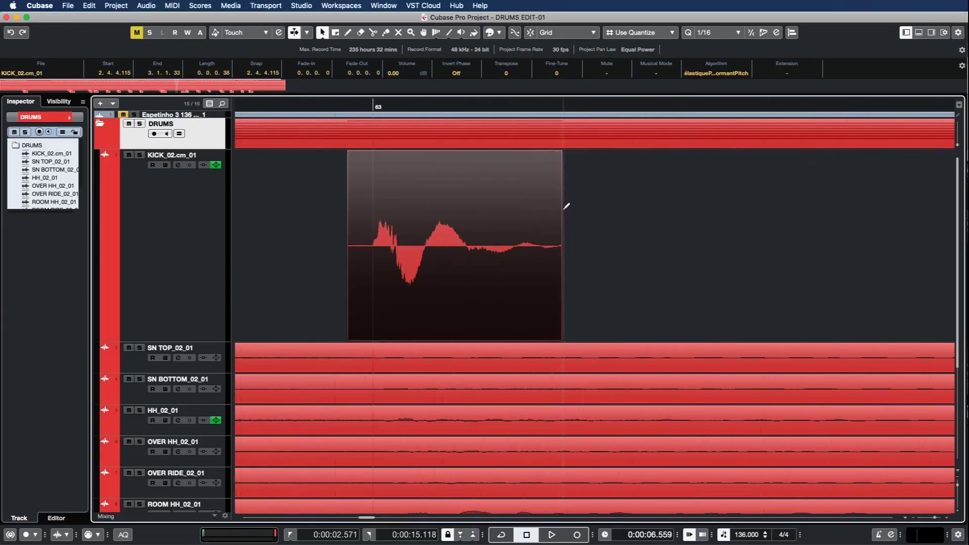
{"action": "left_click_drag", "start_coordinate": [558, 150], "coordinate": [476, 152]}
{"action": "left_click_drag", "start_coordinate": [347, 157], "coordinate": [372, 152]}
{"action": "scroll", "coordinate": [655, 230], "scroll_direction": "down", "scroll_amount": 5}
{"action": "scroll", "coordinate": [657, 229], "scroll_direction": "down", "scroll_amount": 10}
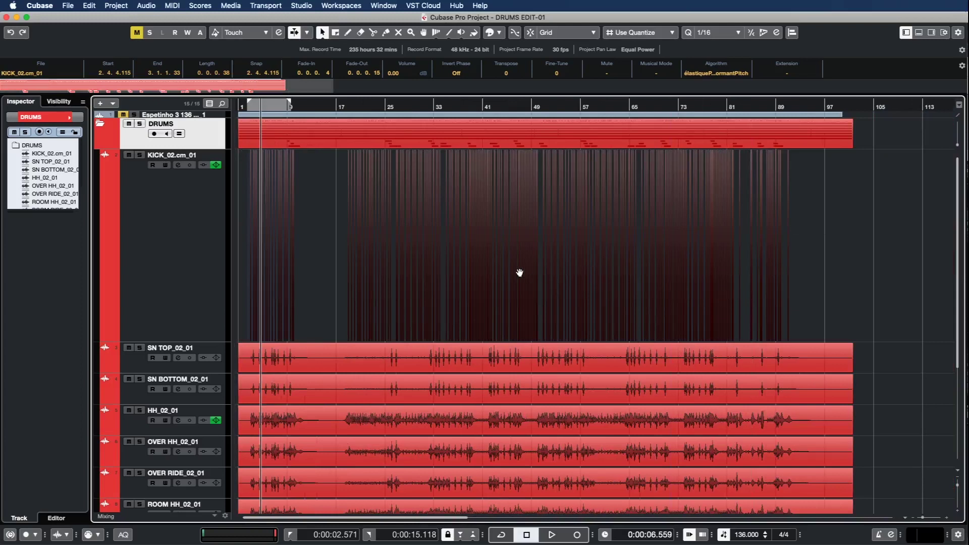
{"action": "left_click", "coordinate": [828, 232]}
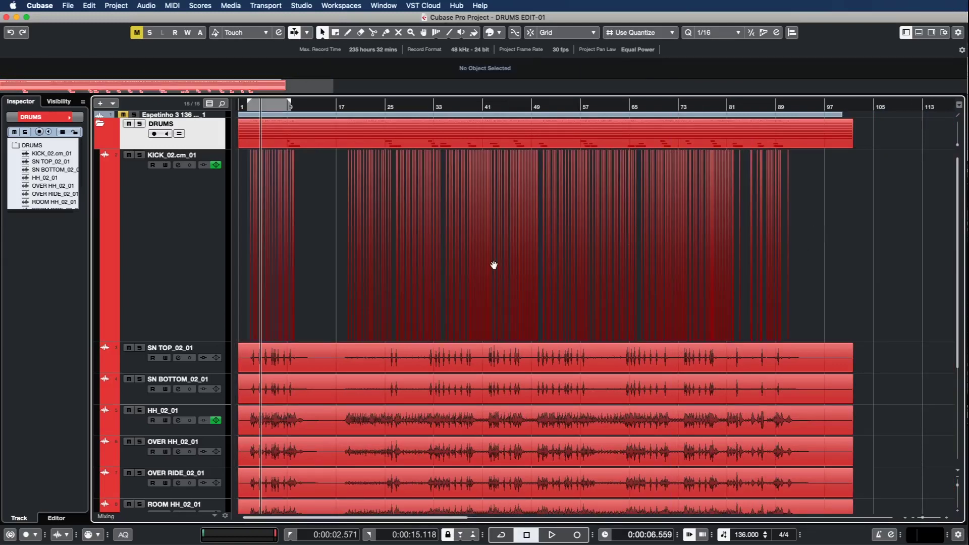
Switch to the Pro Tools First session and open Strip Silence.
{"action": "key", "text": "super+Tab"}
{"action": "key", "text": "super+Tab"}
{"action": "key", "text": "super+Tab"}
{"action": "key", "text": "super+Tab"}
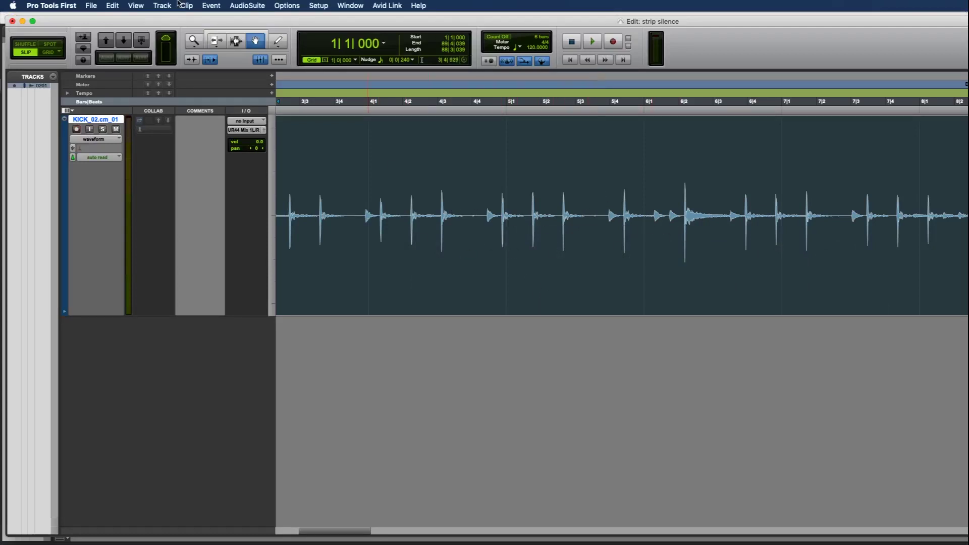
{"action": "left_click", "coordinate": [112, 7]}
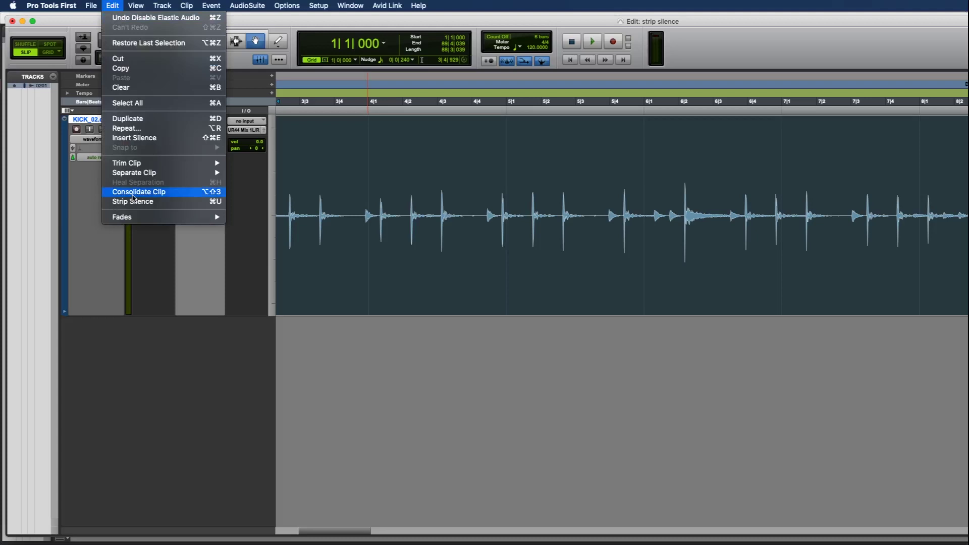
{"action": "left_click", "coordinate": [211, 201]}
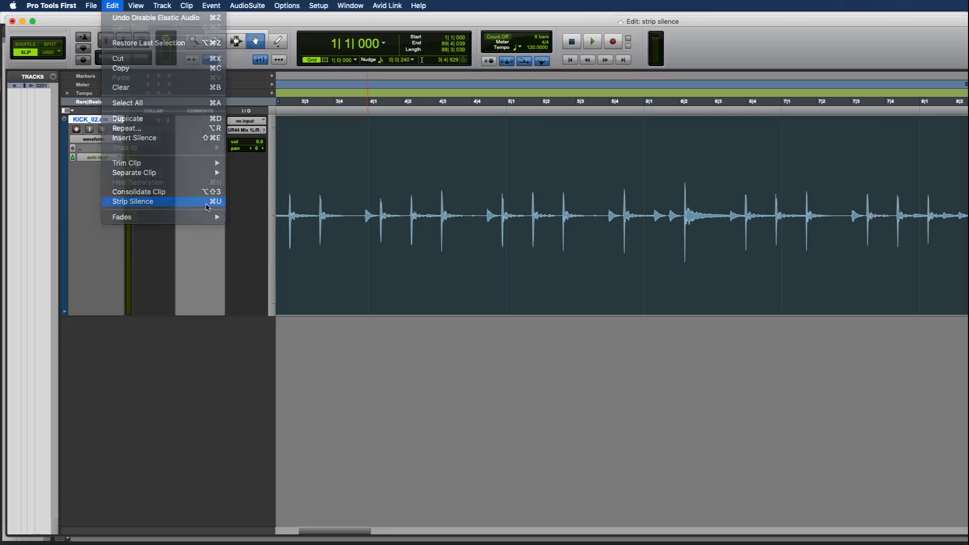
Place the edit cursor at 5|2|541 on the kick track's timeline.
{"action": "left_click", "coordinate": [553, 159]}
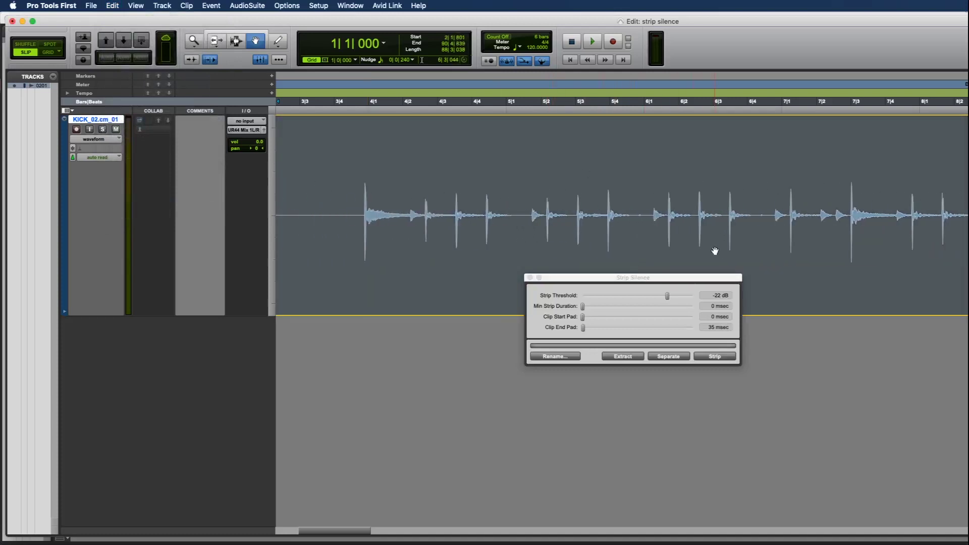
{"action": "left_click", "coordinate": [561, 103]}
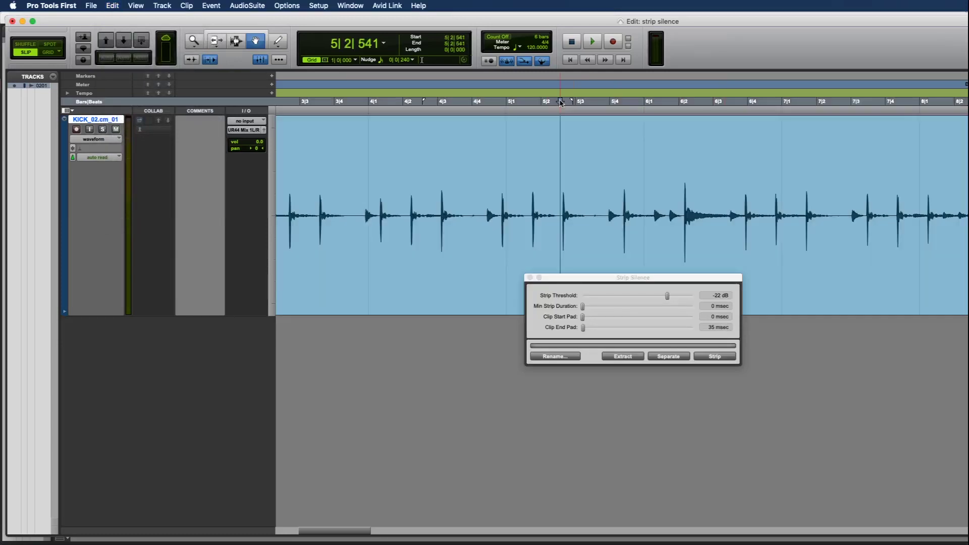
Select the whole kick clip and move the Strip Silence window clear of the waveform.
{"action": "left_click", "coordinate": [611, 200]}
{"action": "key", "text": "super+bracketright"}
{"action": "key", "text": "super+bracketright"}
{"action": "key", "text": "super+bracketright"}
{"action": "key", "text": "super+bracketright"}
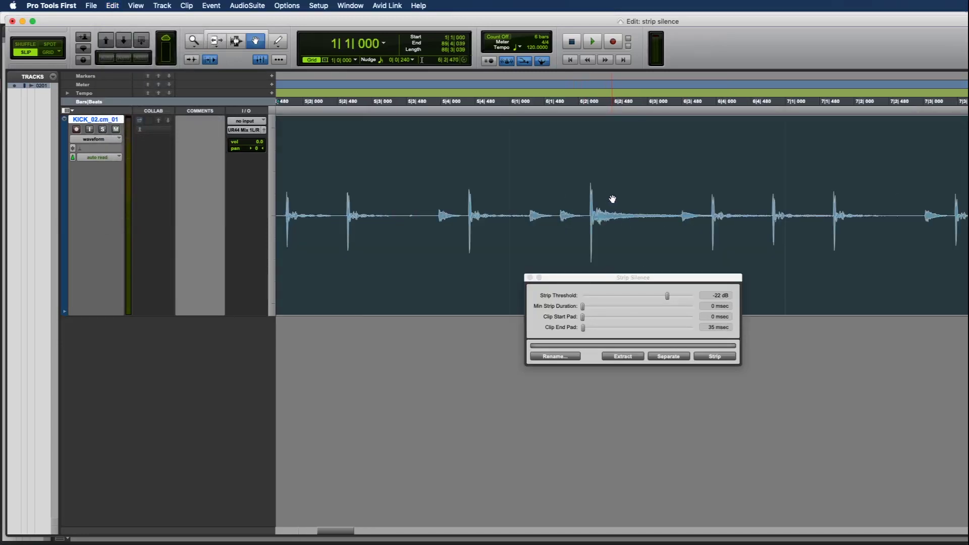
{"action": "key", "text": "super+bracketleft"}
{"action": "key", "text": "super+bracketleft"}
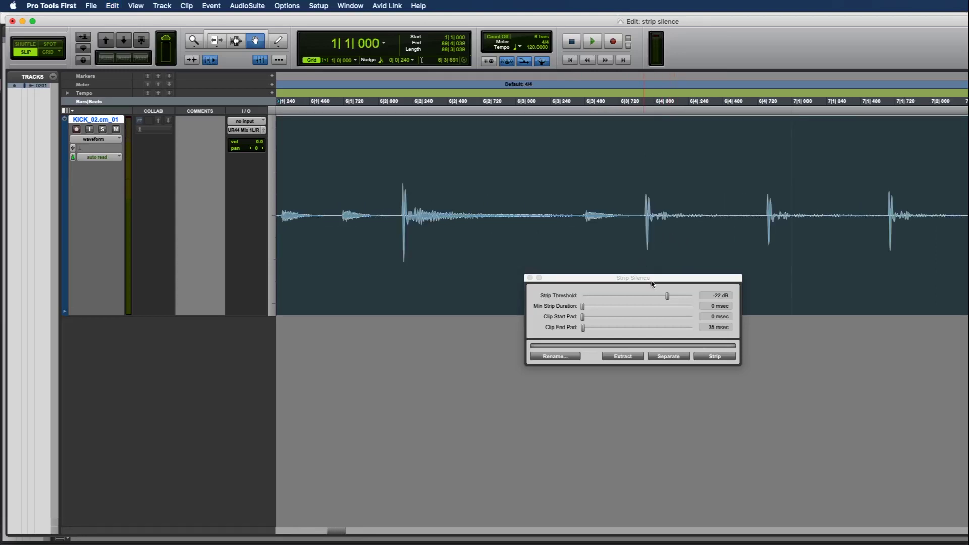
{"action": "left_click_drag", "start_coordinate": [651, 282], "coordinate": [631, 334]}
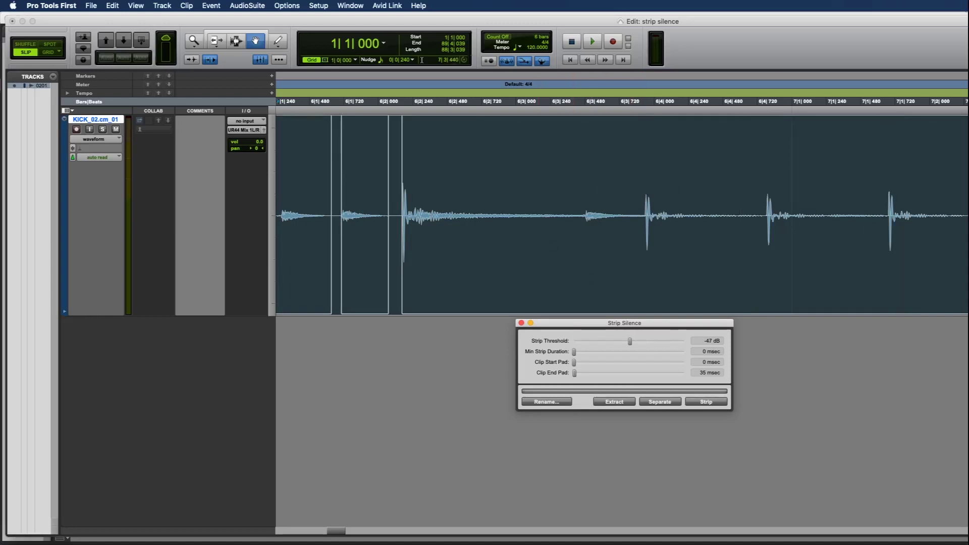
Raise the strip threshold to -17 dB so that only the main kick hits are kept.
{"action": "left_click_drag", "start_coordinate": [631, 342], "coordinate": [662, 343]}
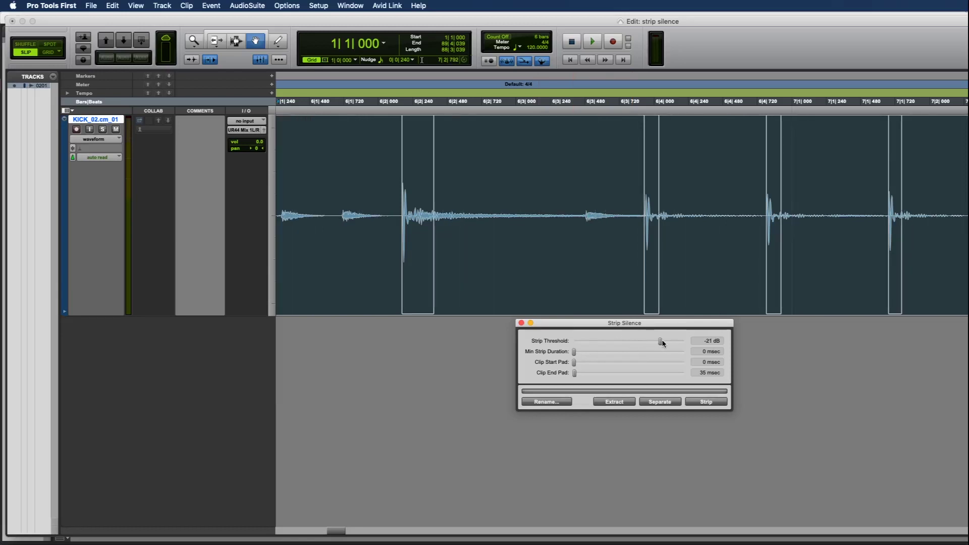
{"action": "scroll", "coordinate": [710, 275], "scroll_direction": "right", "scroll_amount": 10}
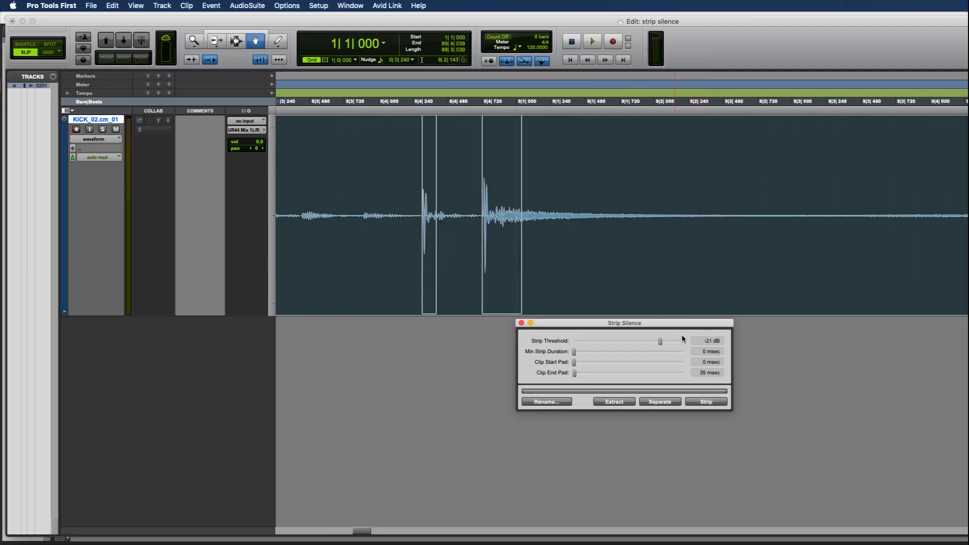
{"action": "left_click_drag", "start_coordinate": [659, 339], "coordinate": [663, 340]}
Examine the proposed strip regions along the kick track for missed hits or unwanted bleed.
{"action": "scroll", "coordinate": [690, 298], "scroll_direction": "left", "scroll_amount": 5}
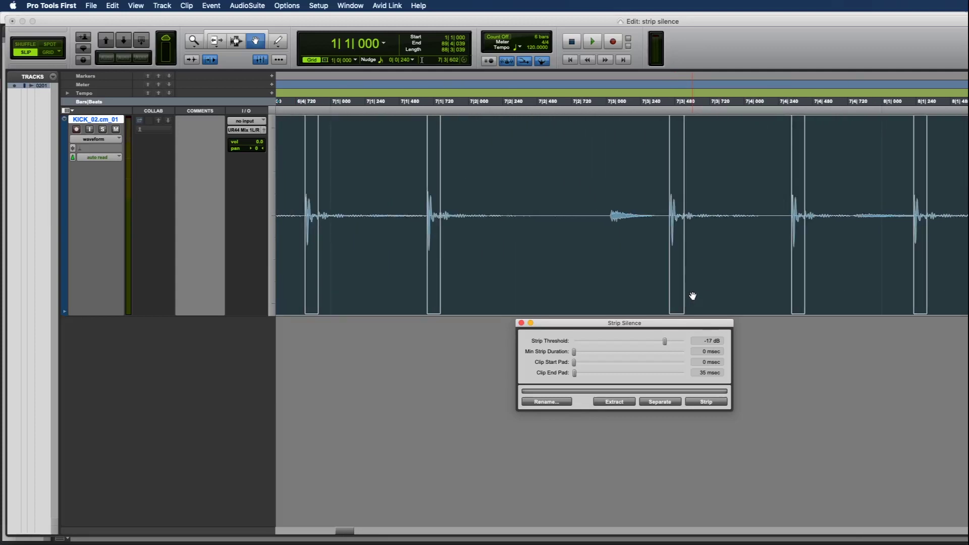
{"action": "scroll", "coordinate": [693, 279], "scroll_direction": "left", "scroll_amount": 5}
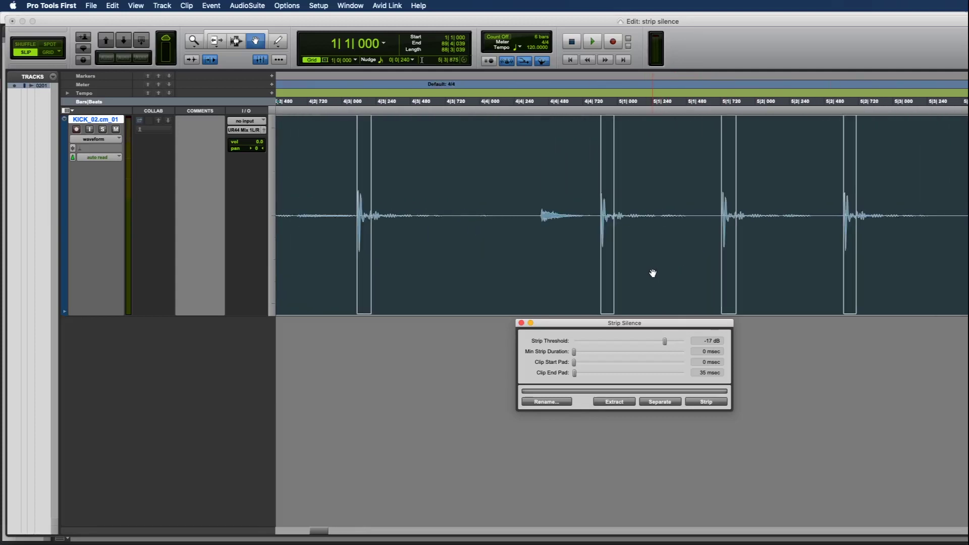
{"action": "scroll", "coordinate": [652, 273], "scroll_direction": "left", "scroll_amount": 5}
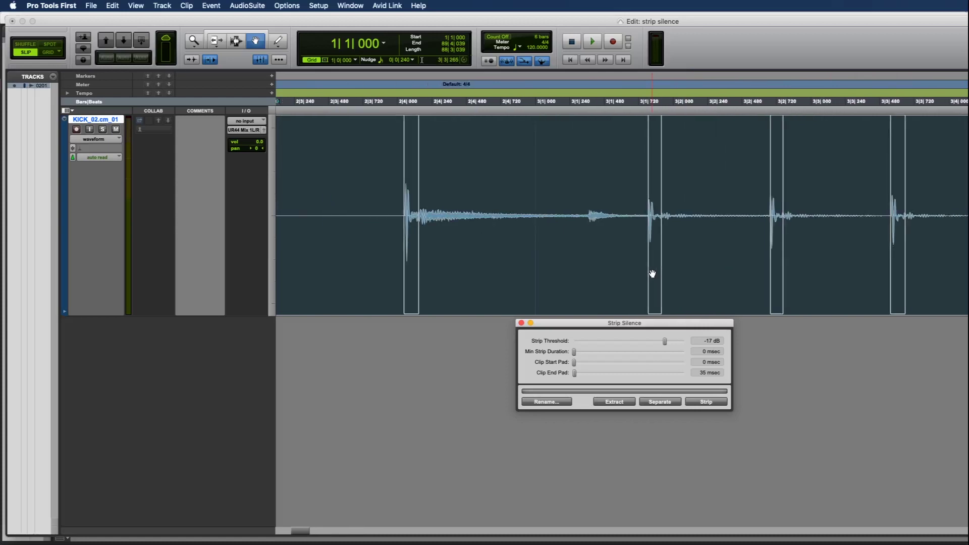
{"action": "scroll", "coordinate": [652, 274], "scroll_direction": "left", "scroll_amount": 5}
{"action": "scroll", "coordinate": [653, 273], "scroll_direction": "right", "scroll_amount": 6}
{"action": "scroll", "coordinate": [653, 273], "scroll_direction": "right", "scroll_amount": 20}
{"action": "scroll", "coordinate": [653, 273], "scroll_direction": "right", "scroll_amount": 6}
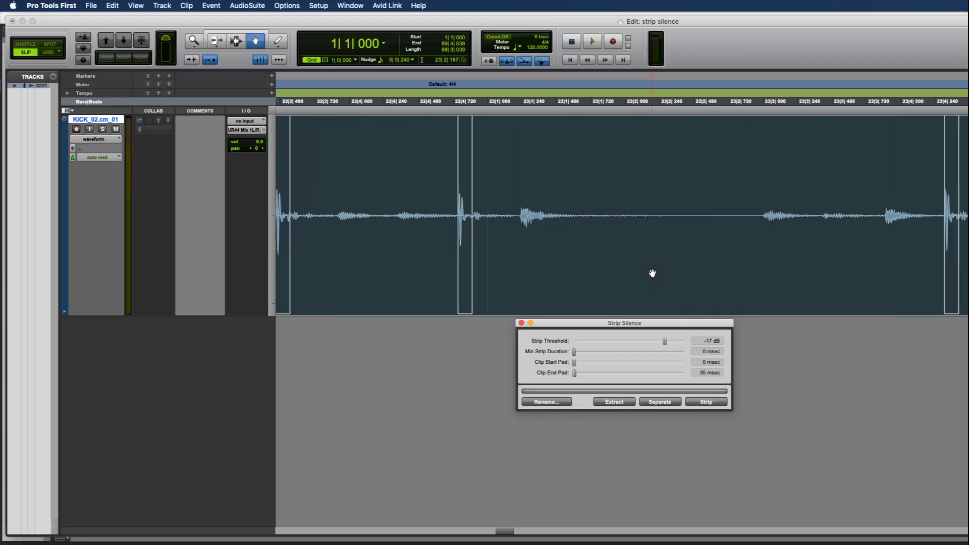
{"action": "scroll", "coordinate": [653, 274], "scroll_direction": "right", "scroll_amount": 2}
{"action": "scroll", "coordinate": [652, 273], "scroll_direction": "right", "scroll_amount": 2}
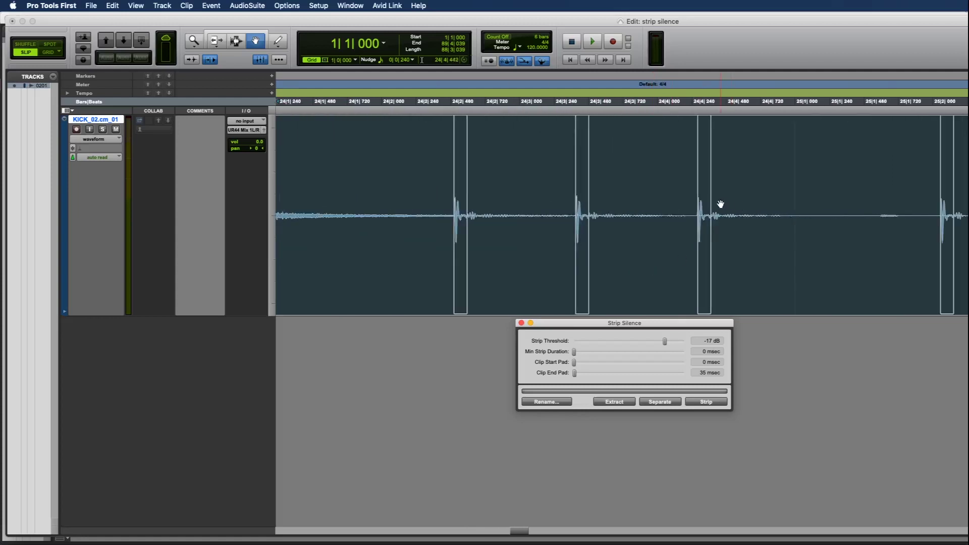
Set the clip start pad to 17 msec, keep the clip end pad at 35 msec, and strip the silence from the kick clip.
{"action": "mouse_move", "coordinate": [574, 352]}
{"action": "left_mouse_down"}
{"action": "mouse_move", "coordinate": [630, 357]}
{"action": "mouse_move", "coordinate": [555, 354]}
{"action": "left_mouse_up"}
{"action": "left_click_drag", "start_coordinate": [574, 364], "coordinate": [616, 368]}
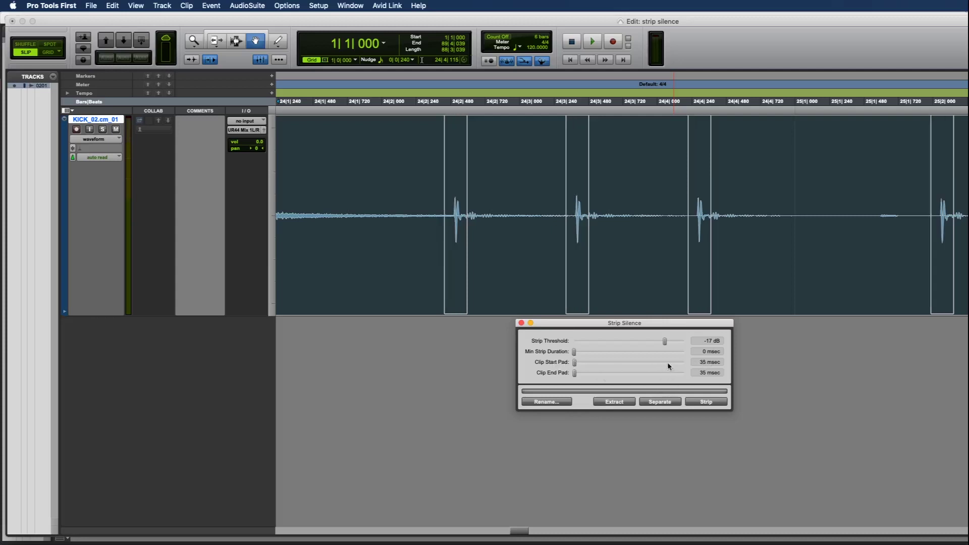
{"action": "left_click_drag", "start_coordinate": [575, 364], "coordinate": [575, 364]}
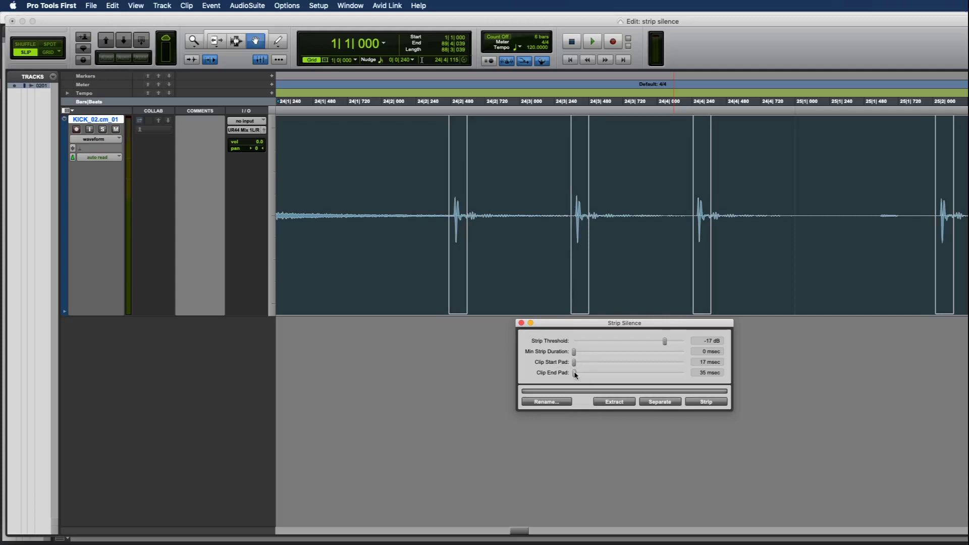
{"action": "left_click_drag", "start_coordinate": [574, 374], "coordinate": [575, 373]}
{"action": "left_click", "coordinate": [709, 402]}
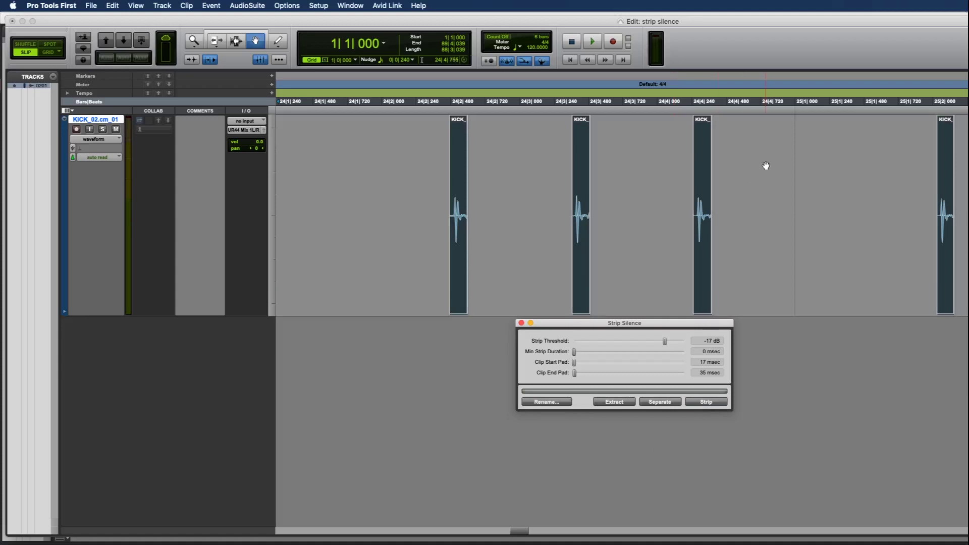
Apply batch fades with 10 ms fade-ins and fade-outs to all stripped kick clips, using the standard equal-gain shapes.
{"action": "key", "text": "super+bracketleft"}
{"action": "key", "text": "super+bracketleft"}
{"action": "key", "text": "super+bracketleft"}
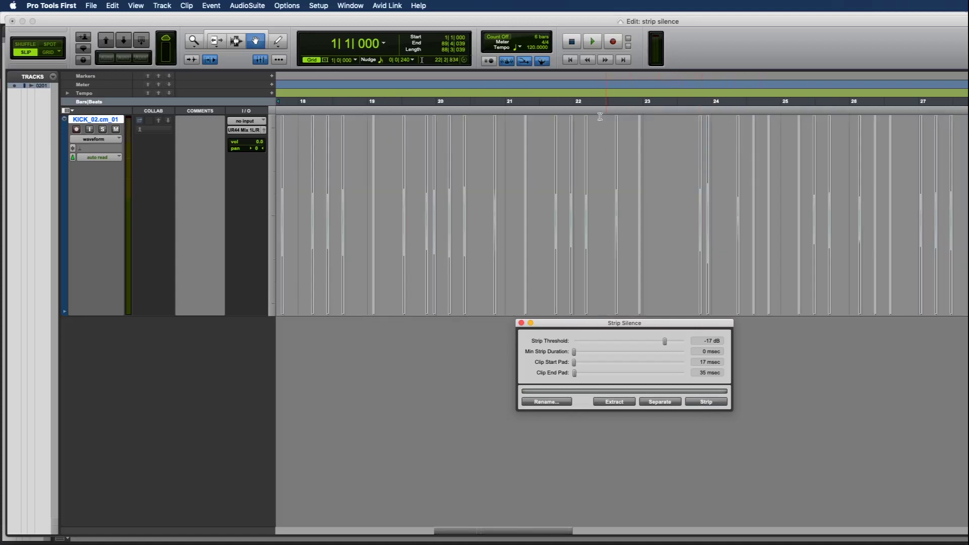
{"action": "key", "text": "super+bracketright"}
{"action": "key", "text": "super+bracketright"}
{"action": "key", "text": "super+bracketright"}
{"action": "key", "text": "super+bracketright"}
{"action": "key", "text": "super+bracketright"}
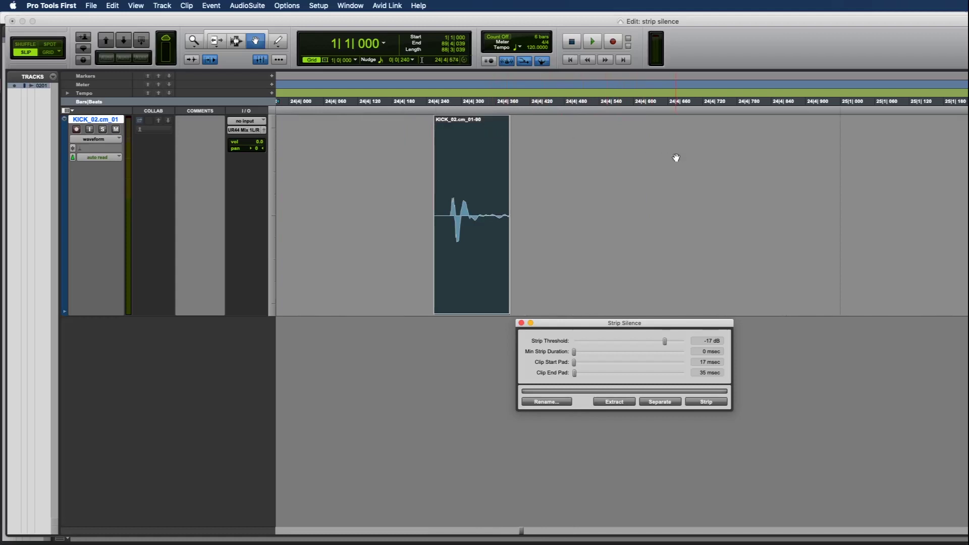
{"action": "key", "text": "super+f"}
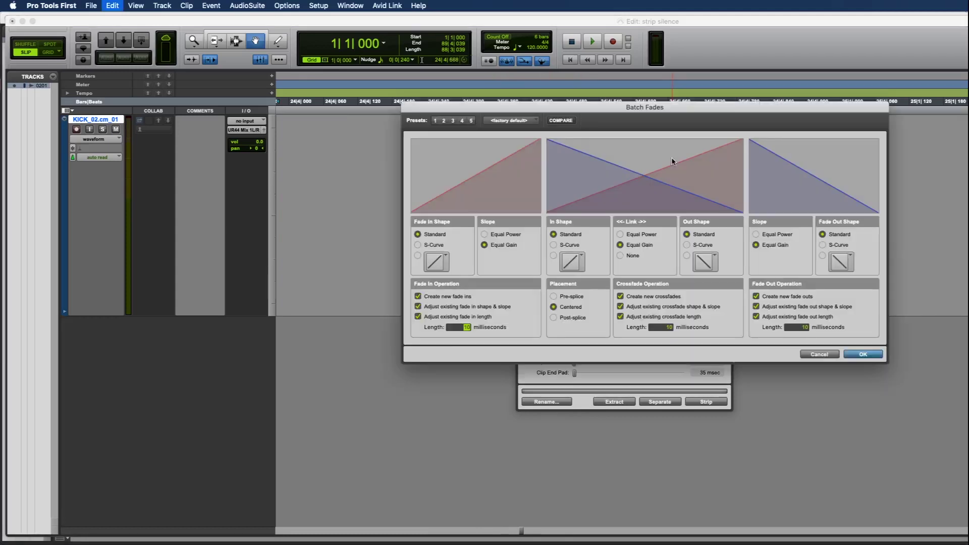
{"action": "left_click_drag", "start_coordinate": [564, 108], "coordinate": [865, 85]}
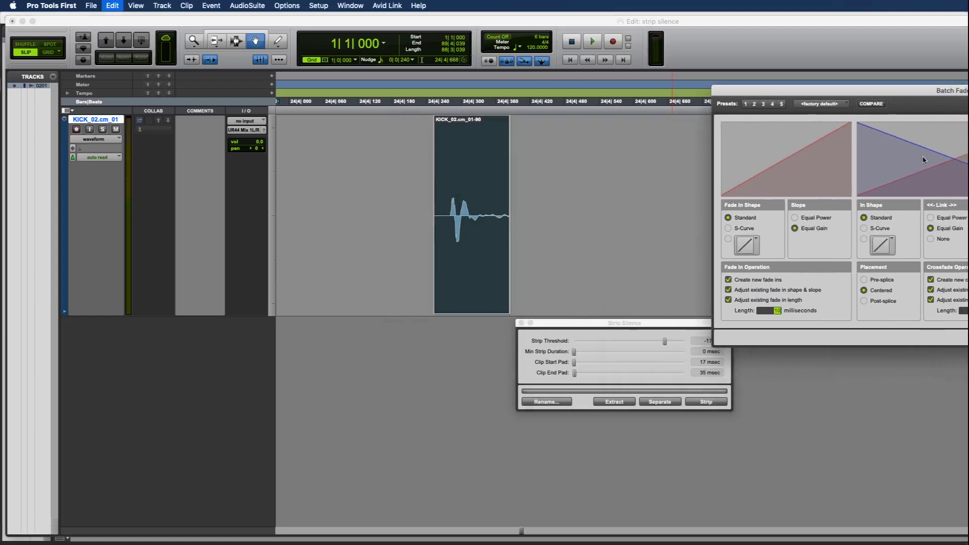
{"action": "key", "text": "Return"}
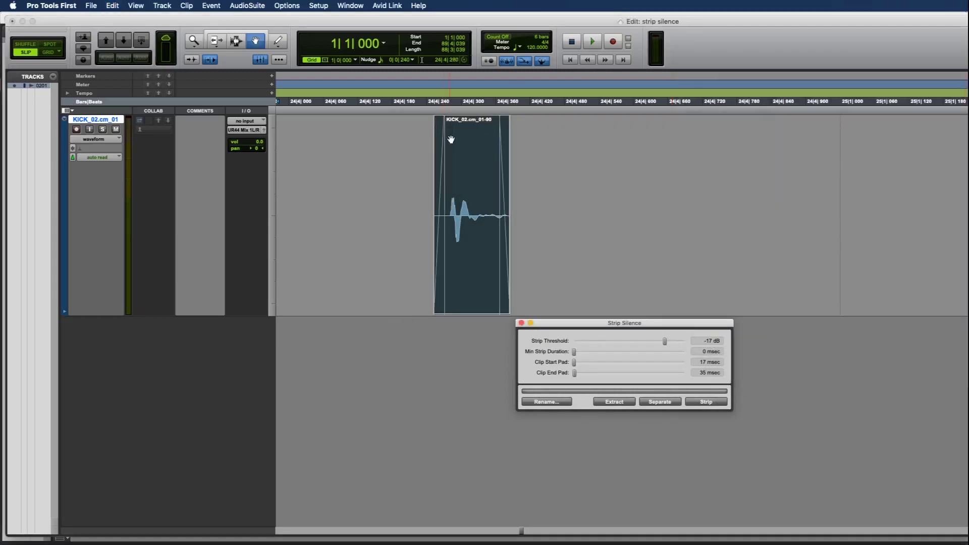
Deselect the faded kick clips and review the stripped track from the session start.
{"action": "key", "text": "super+bracketleft"}
{"action": "key", "text": "super+bracketleft"}
{"action": "key", "text": "super+bracketleft"}
{"action": "key", "text": "super+bracketleft"}
{"action": "key", "text": "super+bracketleft"}
{"action": "key", "text": "Return"}
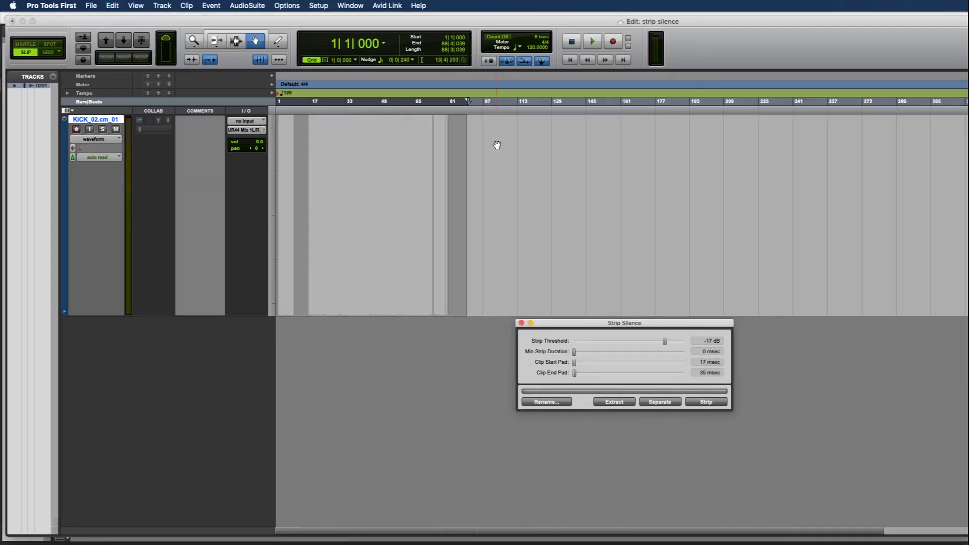
{"action": "left_click", "coordinate": [493, 152]}
{"action": "key", "text": "super+bracketright"}
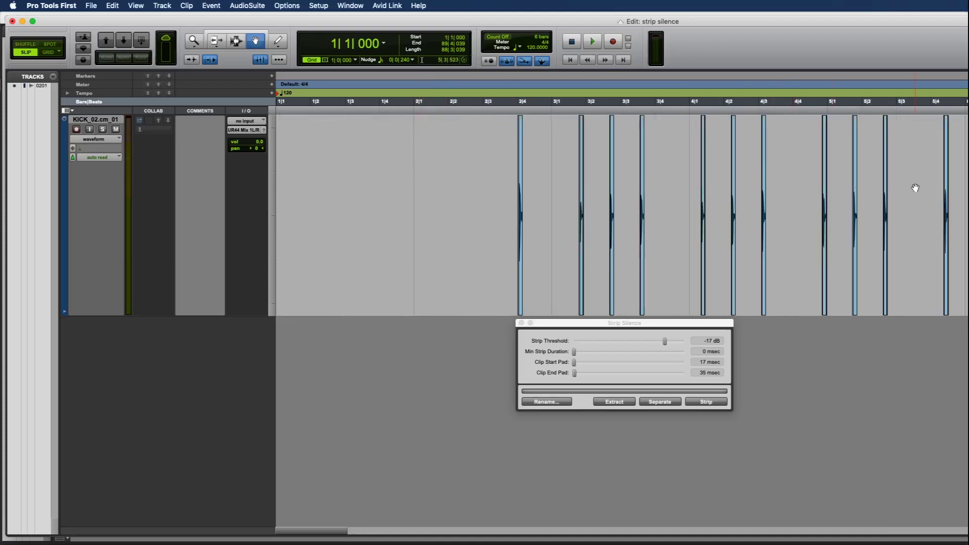
{"action": "key", "text": "super+bracketleft"}
{"action": "key", "text": "super+bracketleft"}
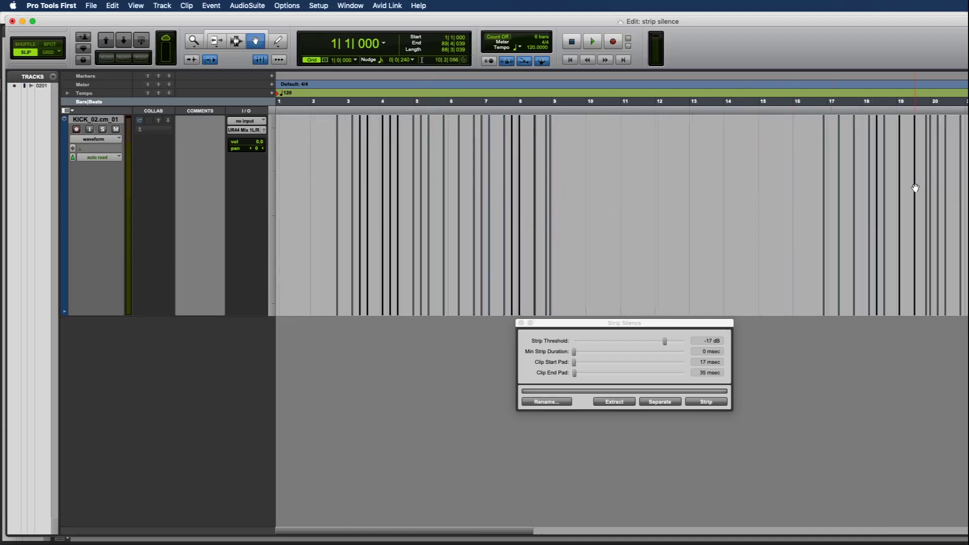
{"action": "key", "text": "super+bracketleft"}
{"action": "key", "text": "super+bracketleft"}
{"action": "key", "text": "super+bracketleft"}
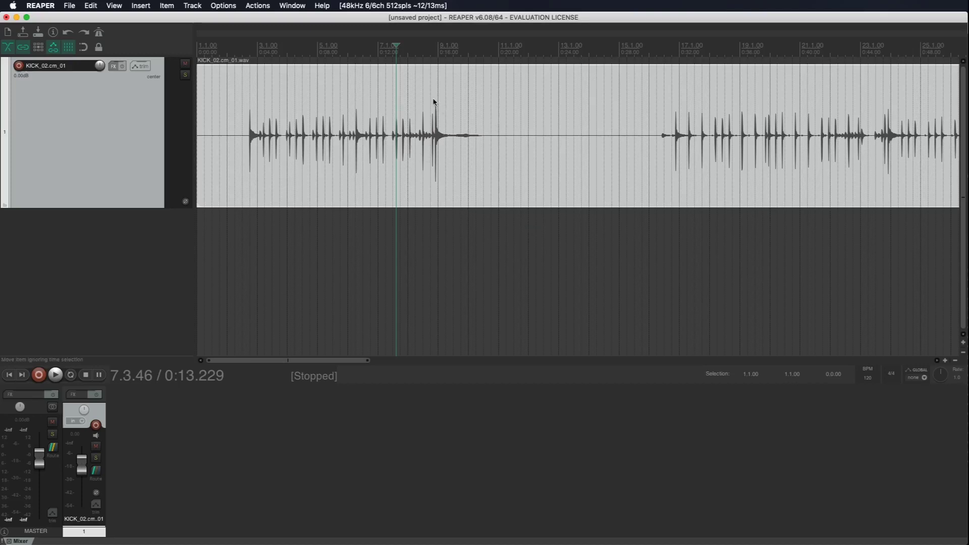
Switch to the REAPER project and open Dynamic split items for the kick item.
{"action": "right_click", "coordinate": [410, 96]}
{"action": "mouse_move", "coordinate": [481, 172]}
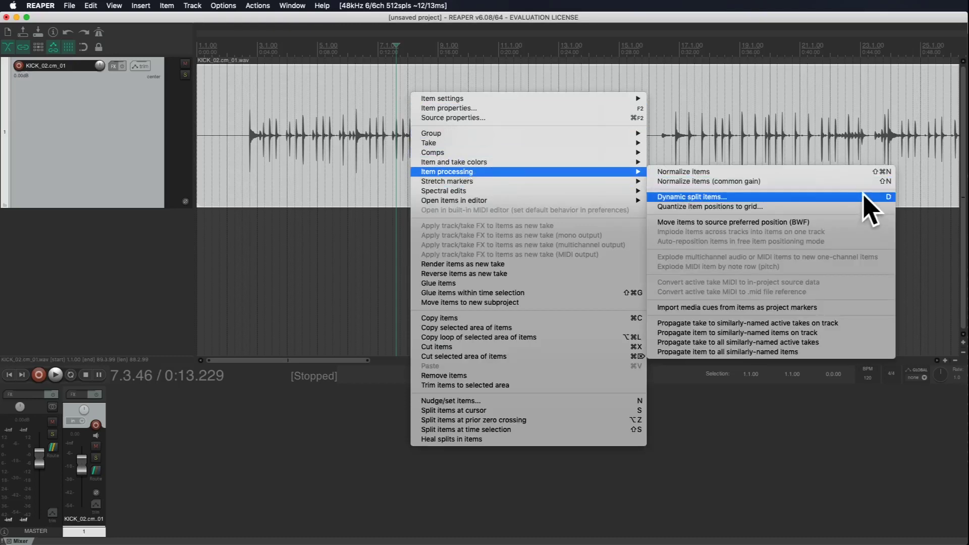
{"action": "left_click", "coordinate": [295, 307]}
{"action": "left_click_drag", "start_coordinate": [786, 198], "coordinate": [665, 175]}
Examine the previewed split regions and gate threshold lines on the kick item, from overview to single hits.
{"action": "scroll", "coordinate": [411, 154], "scroll_direction": "up", "scroll_amount": 5}
{"action": "scroll", "coordinate": [519, 161], "scroll_direction": "up", "scroll_amount": 5}
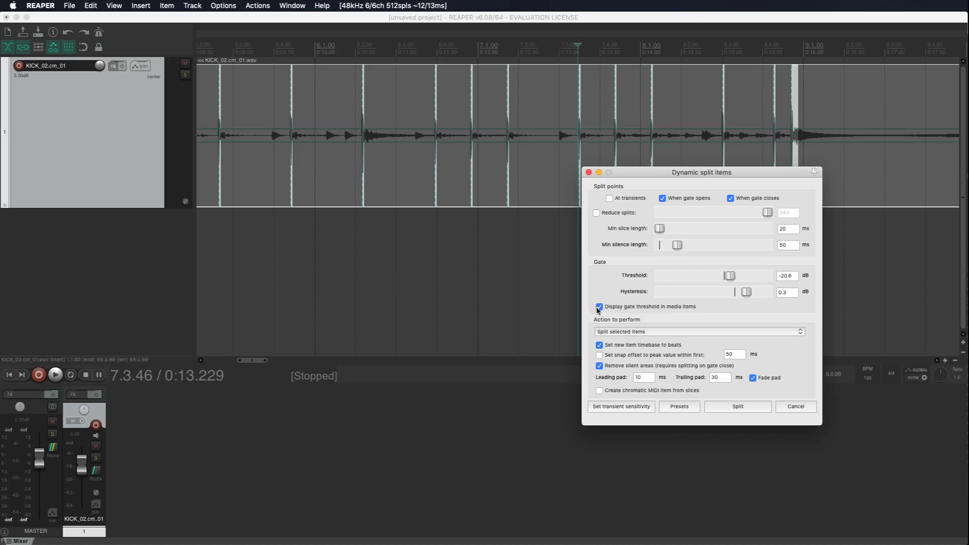
{"action": "scroll", "coordinate": [454, 142], "scroll_direction": "down", "scroll_amount": 4}
{"action": "scroll", "coordinate": [437, 142], "scroll_direction": "down", "scroll_amount": 4}
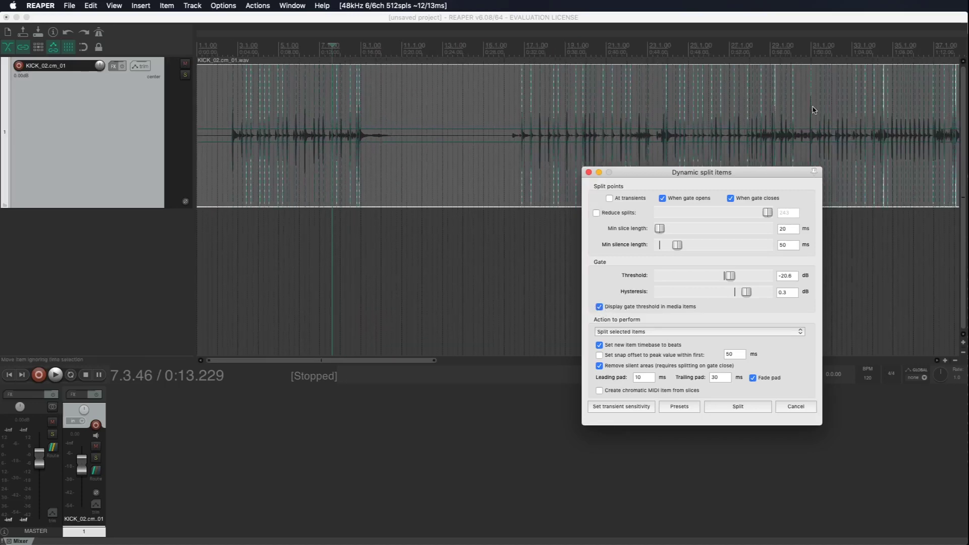
{"action": "scroll", "coordinate": [400, 110], "scroll_direction": "up", "scroll_amount": 10}
{"action": "scroll", "coordinate": [400, 110], "scroll_direction": "up", "scroll_amount": 6}
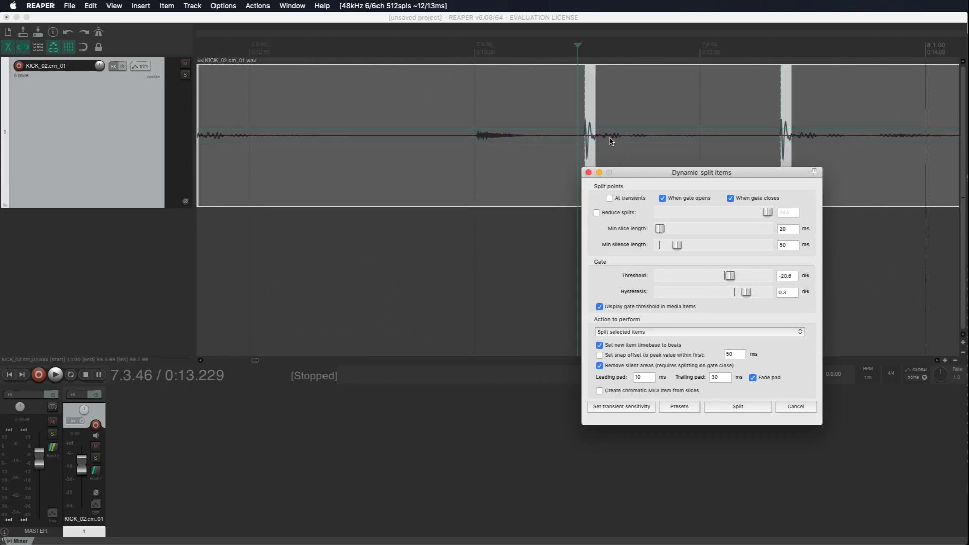
{"action": "scroll", "coordinate": [611, 141], "scroll_direction": "down", "scroll_amount": 2}
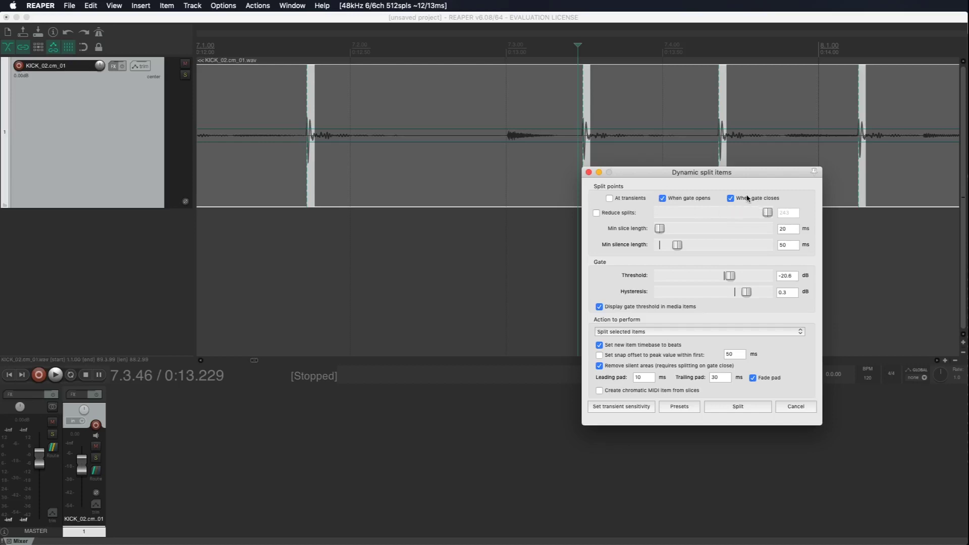
{"action": "key", "text": "minus"}
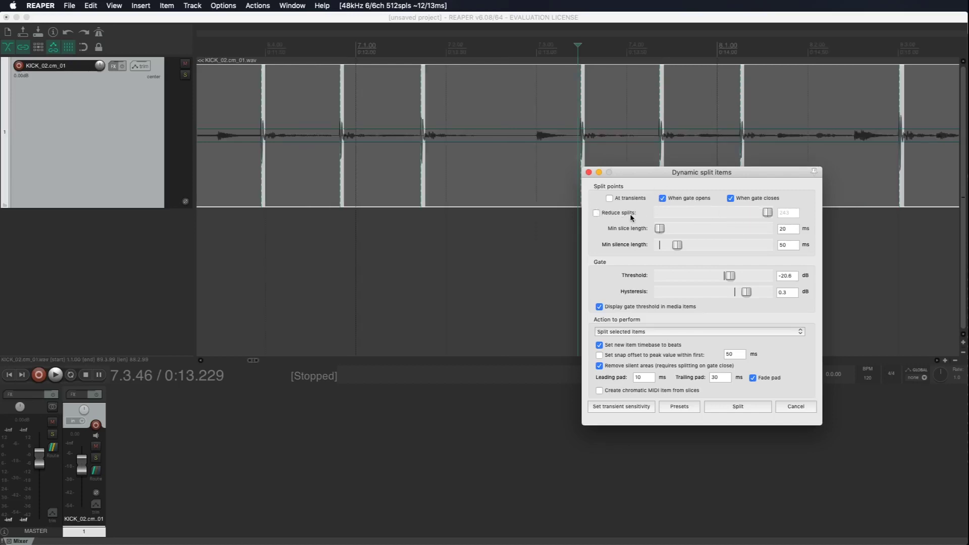
Try reducing the splits to 95 and 126, and turn the split reduction off again.
{"action": "left_click", "coordinate": [630, 214]}
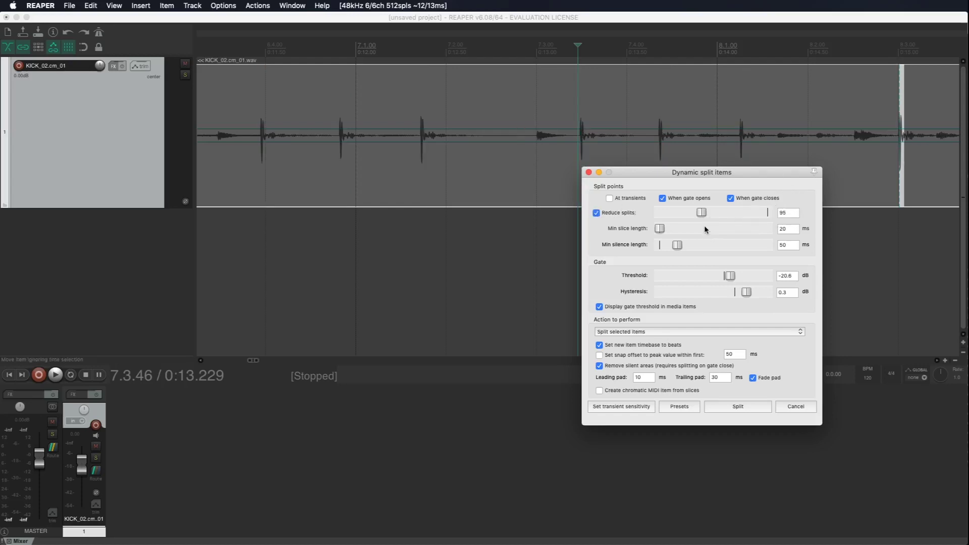
{"action": "left_click_drag", "start_coordinate": [701, 212], "coordinate": [716, 212]}
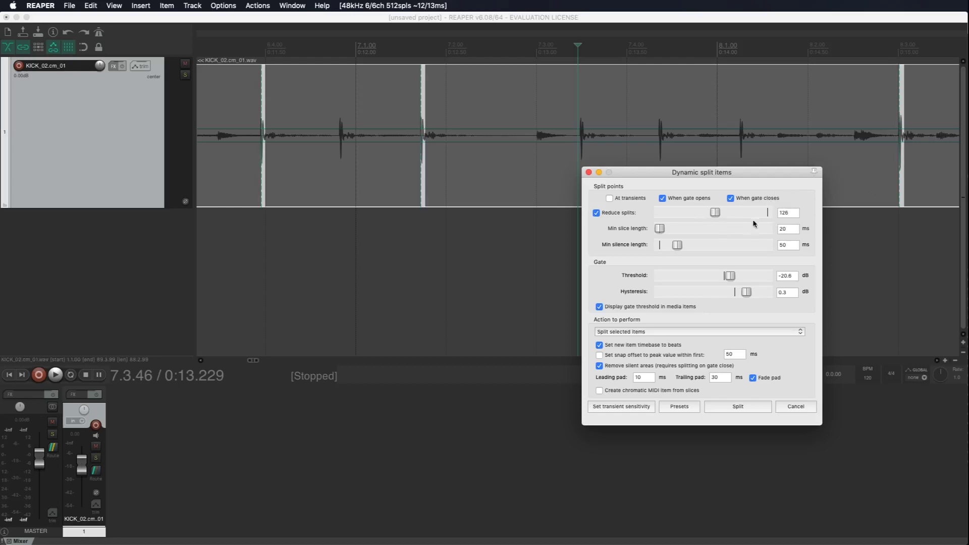
{"action": "left_click_drag", "start_coordinate": [712, 215], "coordinate": [669, 214]}
{"action": "left_click", "coordinate": [597, 213]}
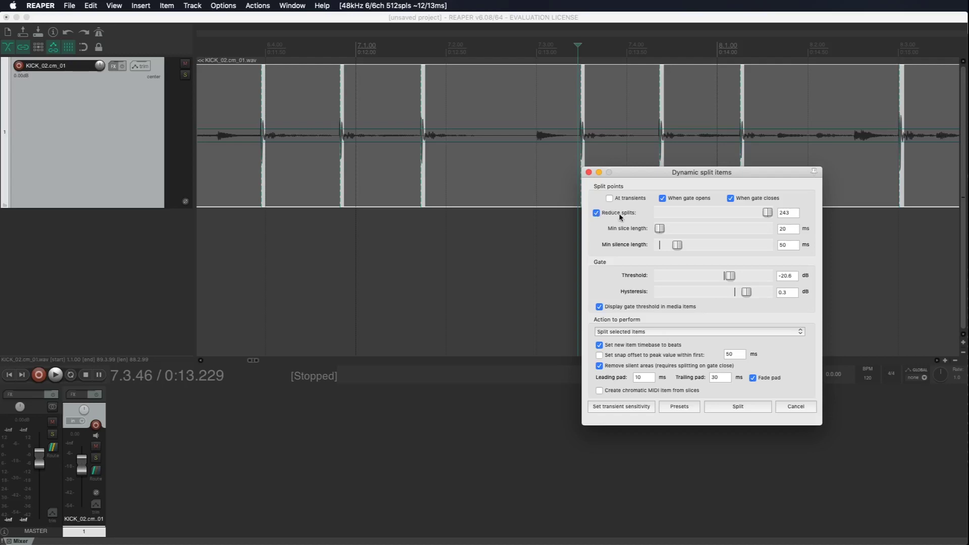
{"action": "left_click", "coordinate": [609, 213]}
Try minimum slice lengths of 24 and 23 ms, and return the setting to 20 ms.
{"action": "scroll", "coordinate": [590, 152], "scroll_direction": "up", "scroll_amount": 3}
{"action": "left_click_drag", "start_coordinate": [673, 174], "coordinate": [708, 172]}
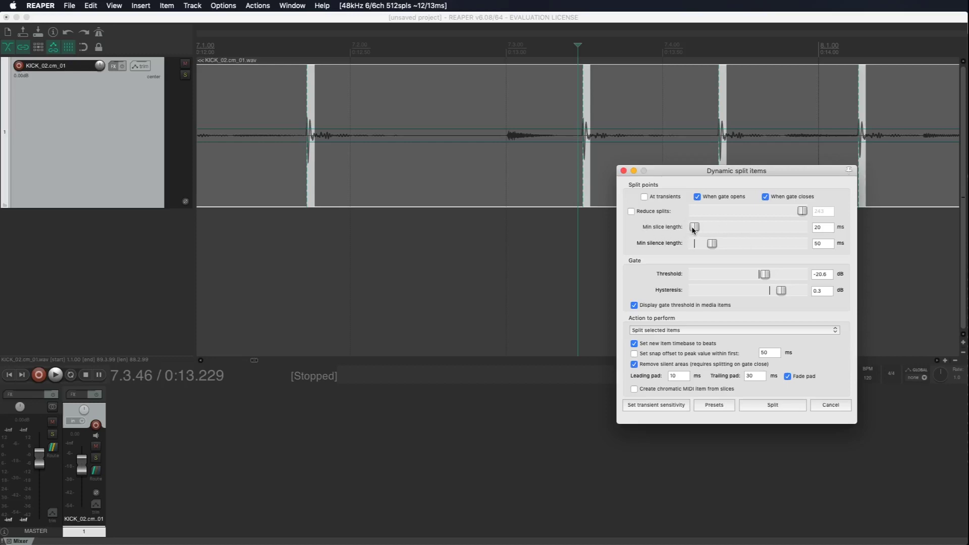
{"action": "left_click_drag", "start_coordinate": [693, 228], "coordinate": [694, 228]}
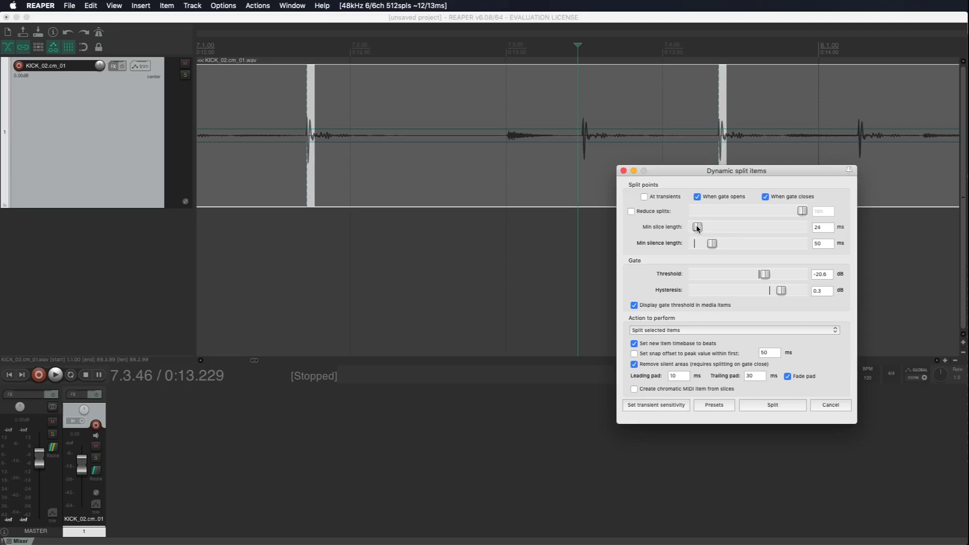
{"action": "left_click_drag", "start_coordinate": [695, 228], "coordinate": [700, 229]}
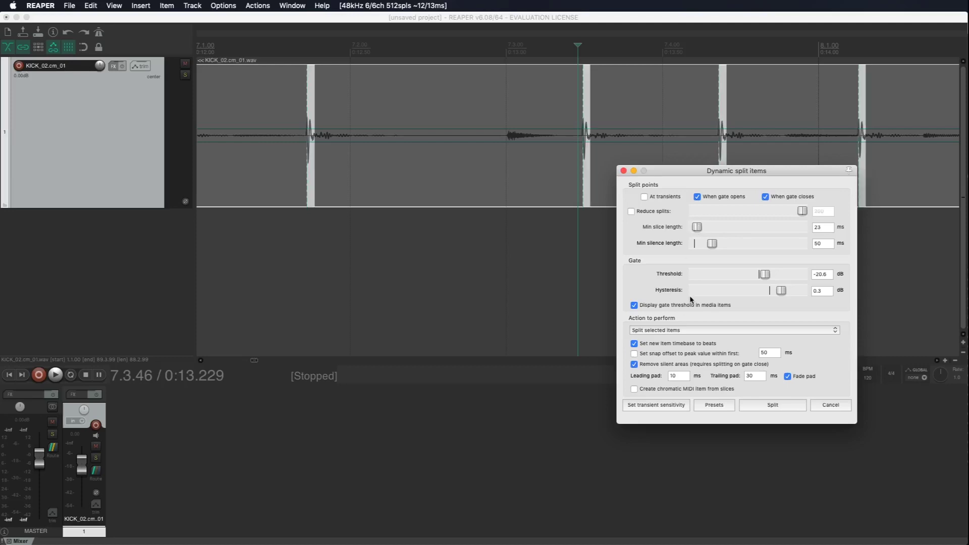
{"action": "left_click_drag", "start_coordinate": [697, 226], "coordinate": [694, 228]}
{"action": "scroll", "coordinate": [605, 175], "scroll_direction": "up", "scroll_amount": 3}
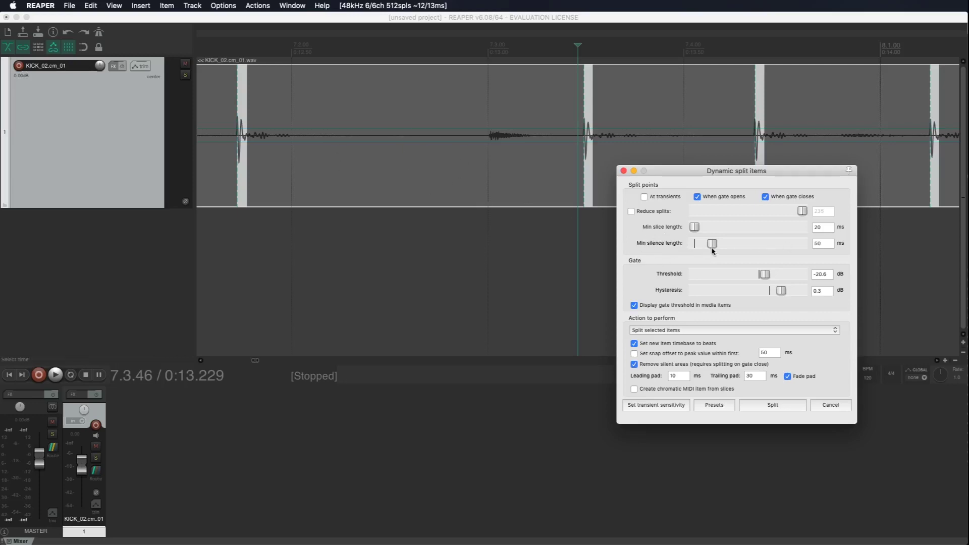
Try minimum silence lengths of 1621, 526 and 31 ms, set it to 20 ms, and move the dialog away from the kick hits.
{"action": "left_click_drag", "start_coordinate": [712, 244], "coordinate": [780, 243]}
{"action": "scroll", "coordinate": [495, 168], "scroll_direction": "down", "scroll_amount": 2}
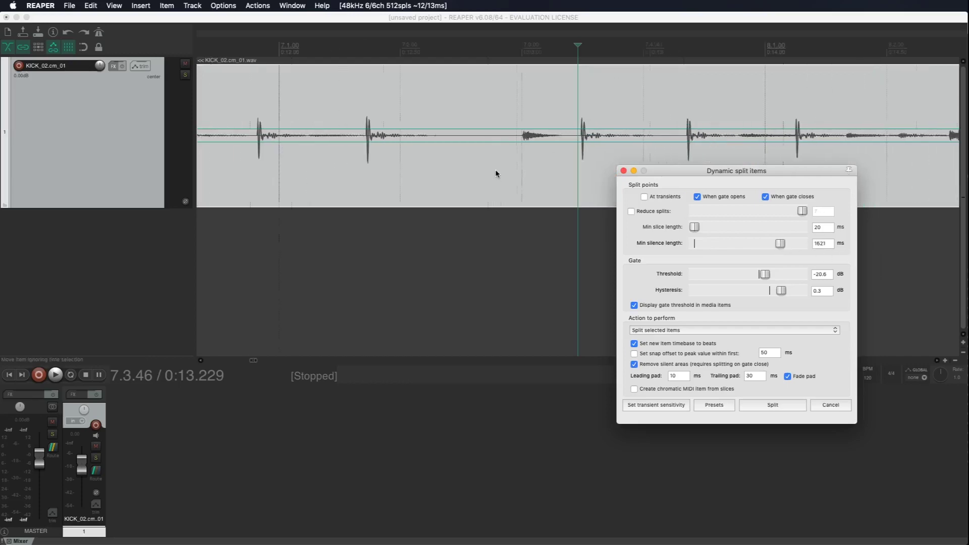
{"action": "mouse_move", "coordinate": [780, 244]}
{"action": "left_mouse_down"}
{"action": "mouse_move", "coordinate": [667, 244]}
{"action": "mouse_move", "coordinate": [775, 245]}
{"action": "mouse_move", "coordinate": [755, 245]}
{"action": "left_mouse_up"}
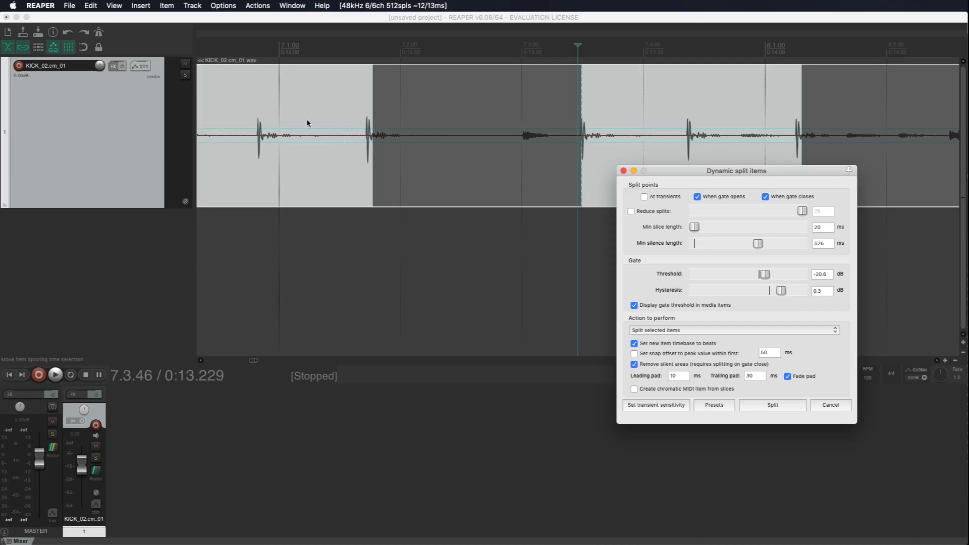
{"action": "left_click_drag", "start_coordinate": [758, 244], "coordinate": [701, 244]}
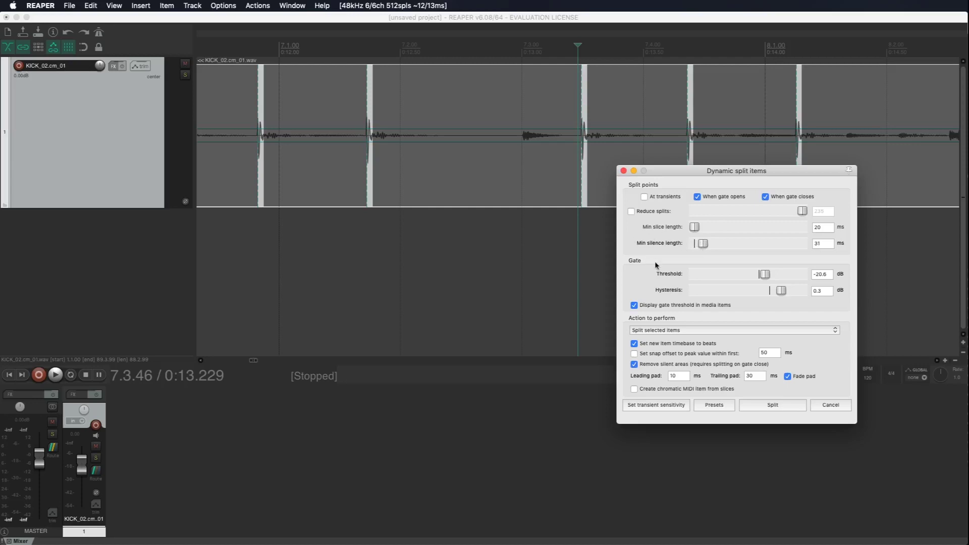
{"action": "left_click_drag", "start_coordinate": [703, 244], "coordinate": [653, 248]}
{"action": "scroll", "coordinate": [585, 158], "scroll_direction": "up", "scroll_amount": 3}
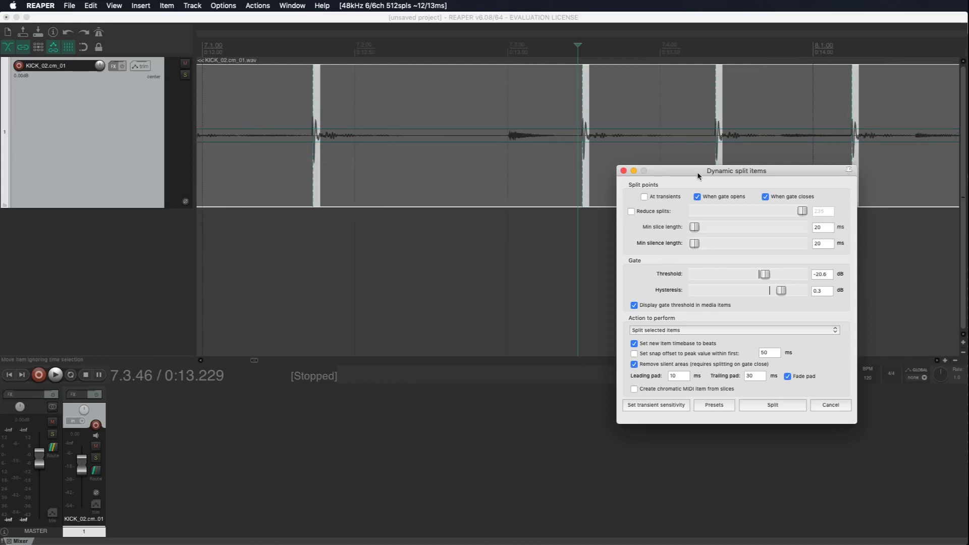
{"action": "left_click_drag", "start_coordinate": [688, 171], "coordinate": [752, 172]}
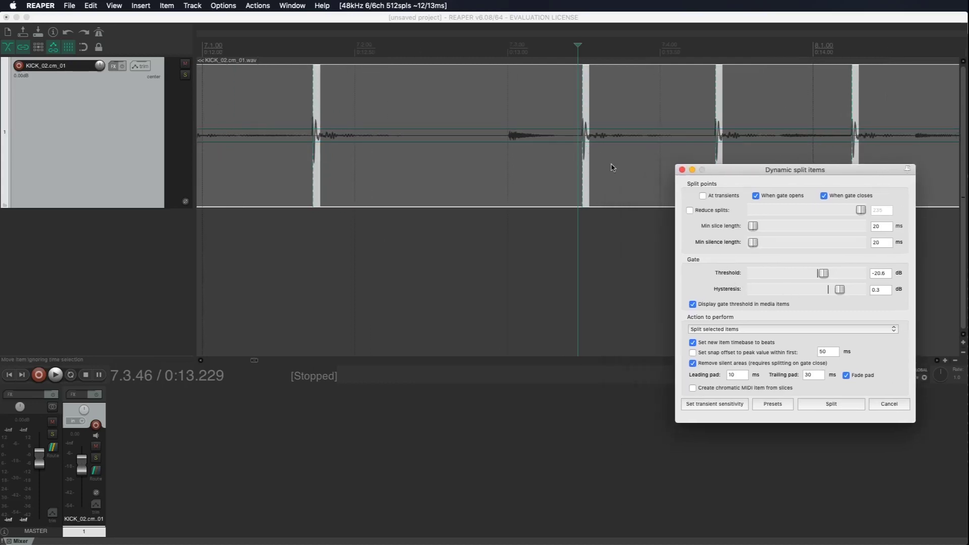
Try gate thresholds of -19.8 and -19.0 dB with hysteresis values of 6.0 and -1.1 dB.
{"action": "mouse_move", "coordinate": [825, 274]}
{"action": "left_mouse_down"}
{"action": "mouse_move", "coordinate": [803, 273]}
{"action": "mouse_move", "coordinate": [858, 265]}
{"action": "mouse_move", "coordinate": [813, 264]}
{"action": "mouse_move", "coordinate": [856, 270]}
{"action": "mouse_move", "coordinate": [824, 274]}
{"action": "left_mouse_up"}
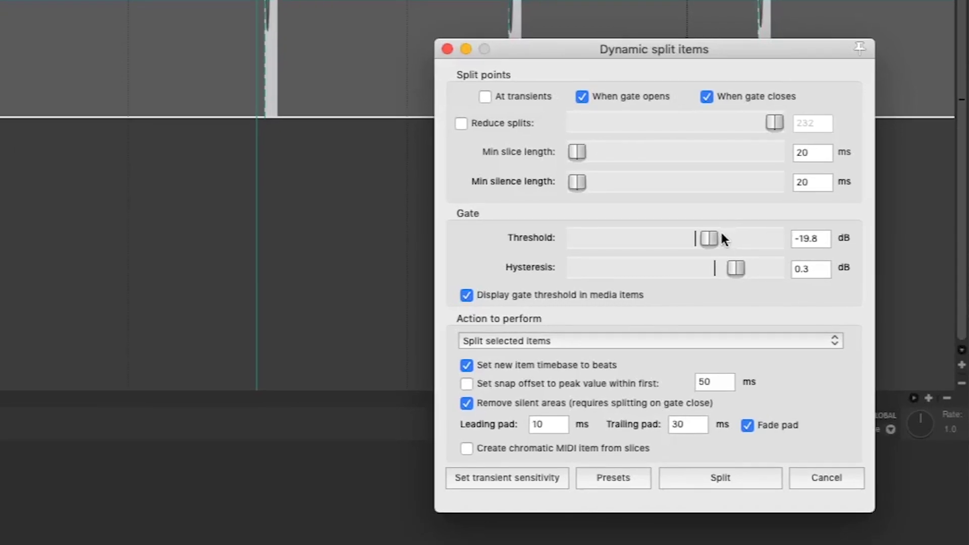
{"action": "left_click_drag", "start_coordinate": [735, 267], "coordinate": [759, 273]}
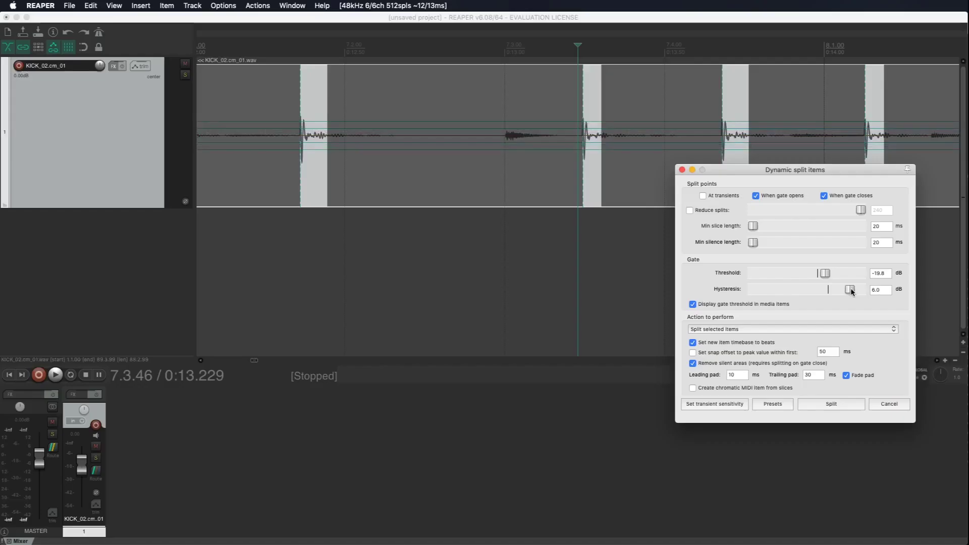
{"action": "left_click_drag", "start_coordinate": [851, 290], "coordinate": [835, 291]}
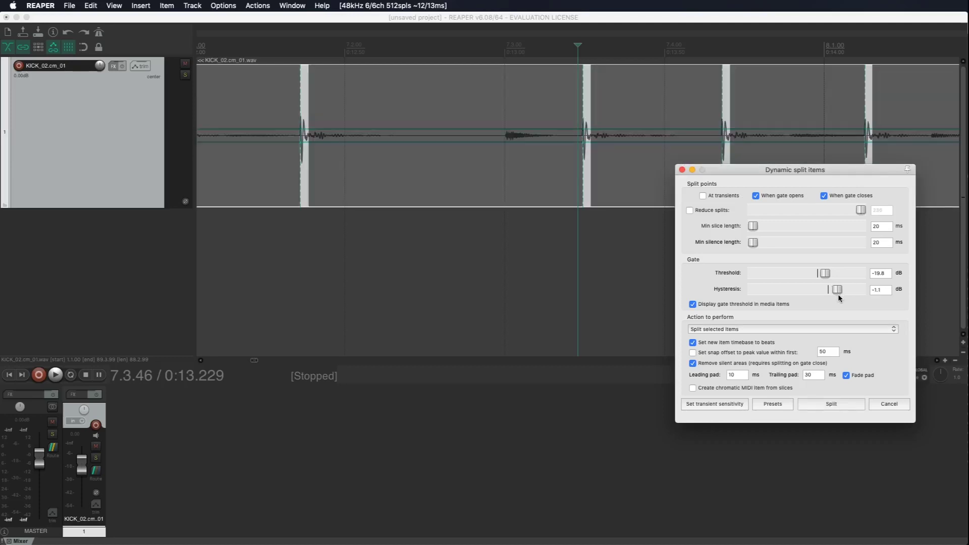
{"action": "scroll", "coordinate": [599, 161], "scroll_direction": "up", "scroll_amount": 3}
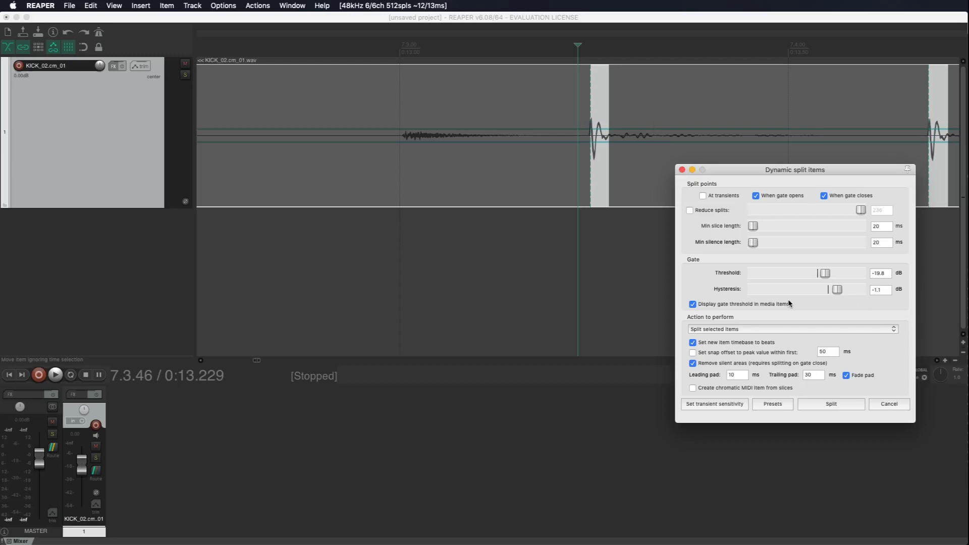
{"action": "left_click_drag", "start_coordinate": [828, 271], "coordinate": [828, 273]}
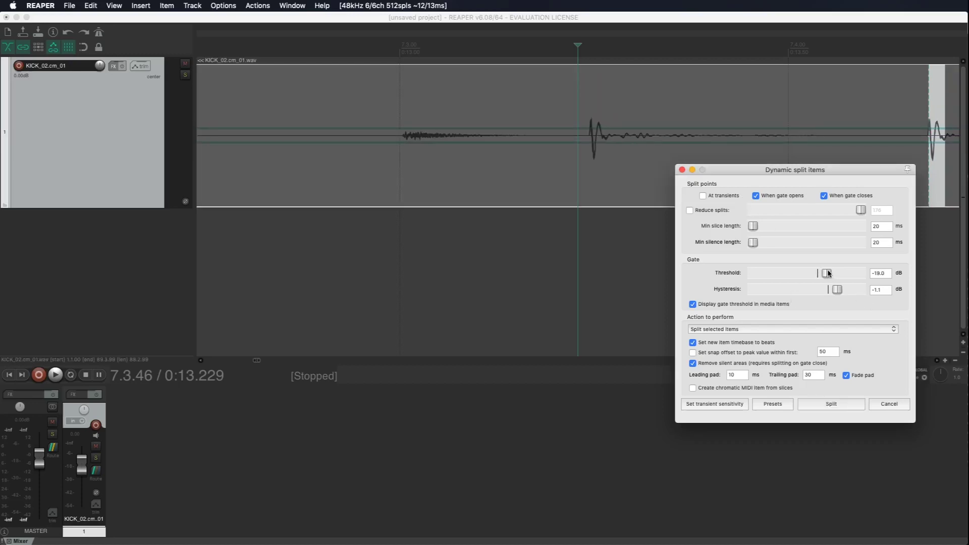
Set the minimum slice length to 23 ms, the hysteresis to -26.2 dB and the gate threshold to -17.5 dB.
{"action": "left_click_drag", "start_coordinate": [751, 227], "coordinate": [754, 227]}
{"action": "left_click_drag", "start_coordinate": [824, 274], "coordinate": [780, 273]}
{"action": "left_click_drag", "start_coordinate": [838, 289], "coordinate": [815, 273]}
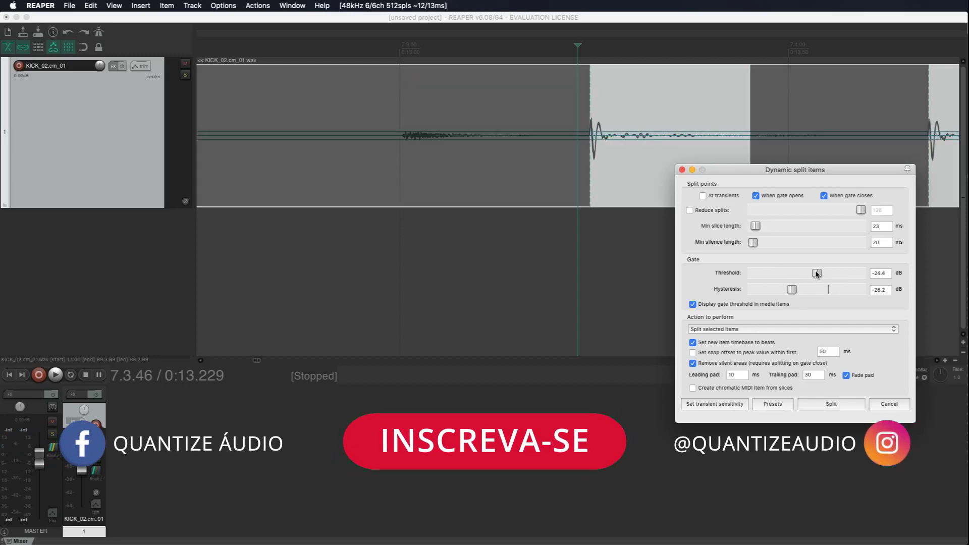
{"action": "left_click_drag", "start_coordinate": [818, 271], "coordinate": [821, 270]}
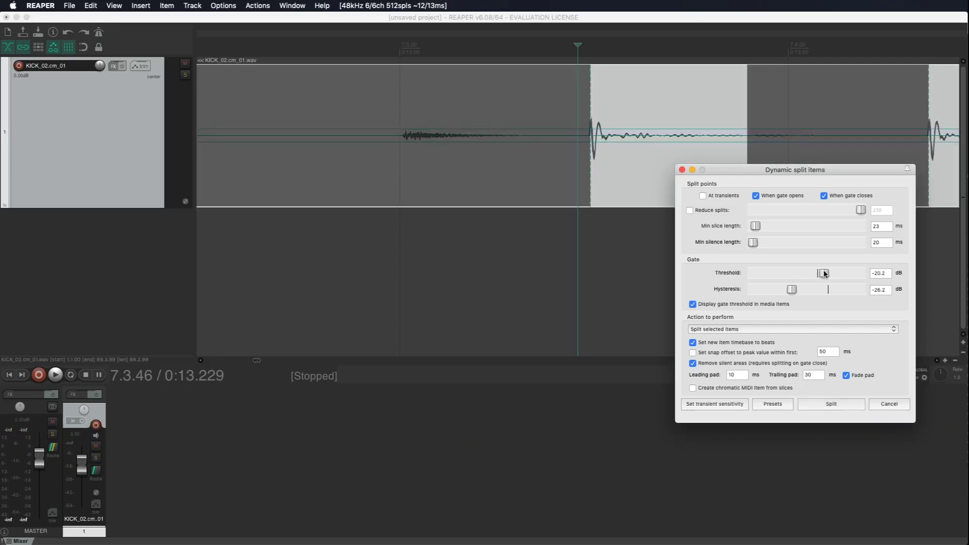
{"action": "left_click_drag", "start_coordinate": [823, 274], "coordinate": [828, 272]}
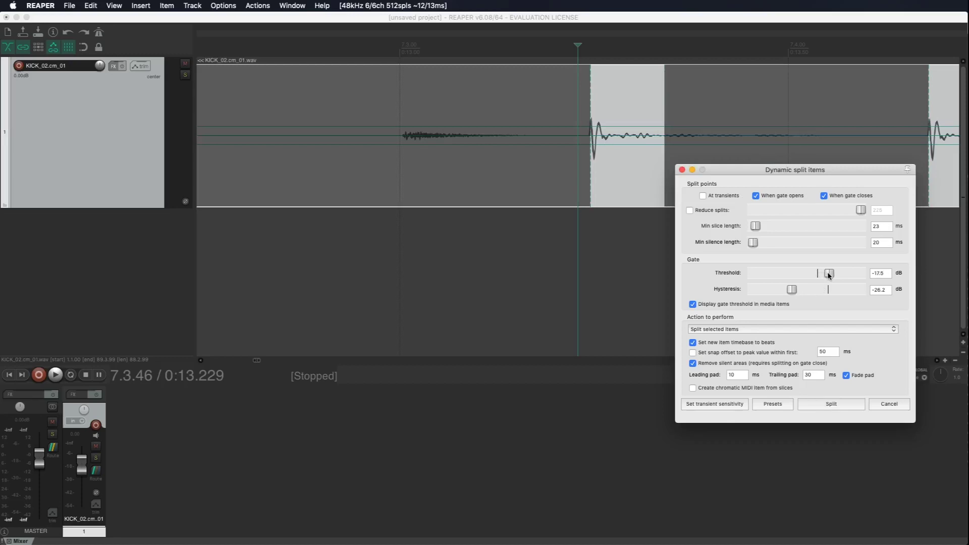
Place the edit cursor at 9.1.05 in the last hit's decay and set the gate hysteresis to -8.4 dB.
{"action": "scroll", "coordinate": [658, 132], "scroll_direction": "down", "scroll_amount": 6}
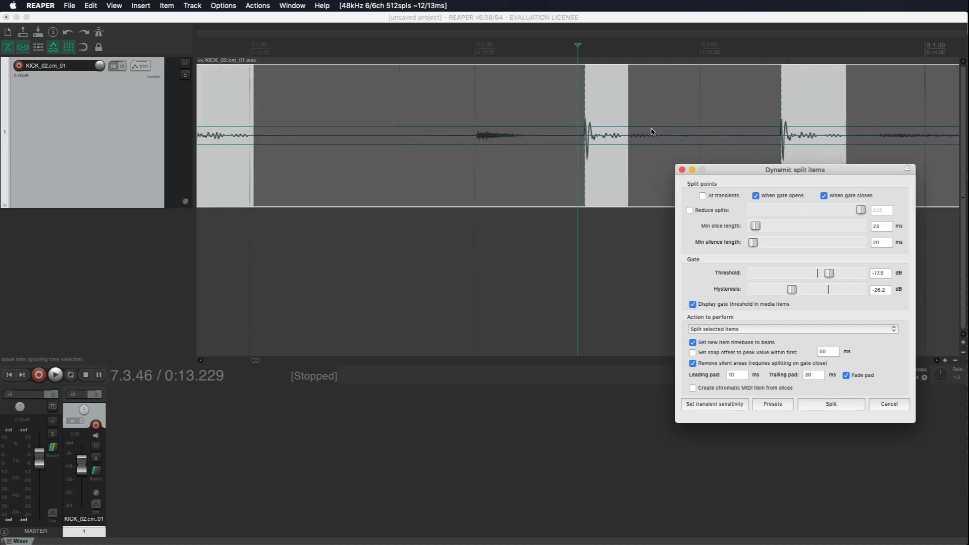
{"action": "scroll", "coordinate": [650, 133], "scroll_direction": "down", "scroll_amount": 4}
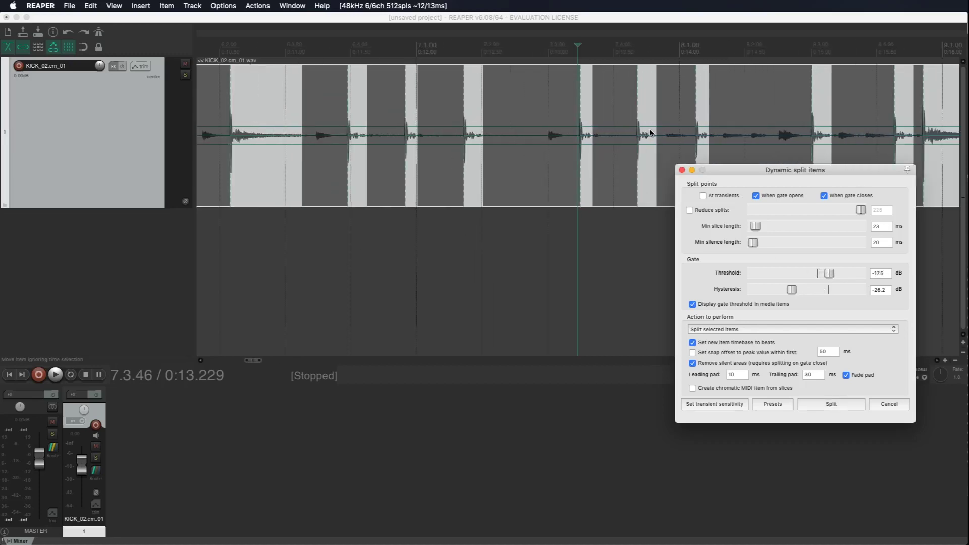
{"action": "scroll", "coordinate": [924, 114], "scroll_direction": "right", "scroll_amount": 10}
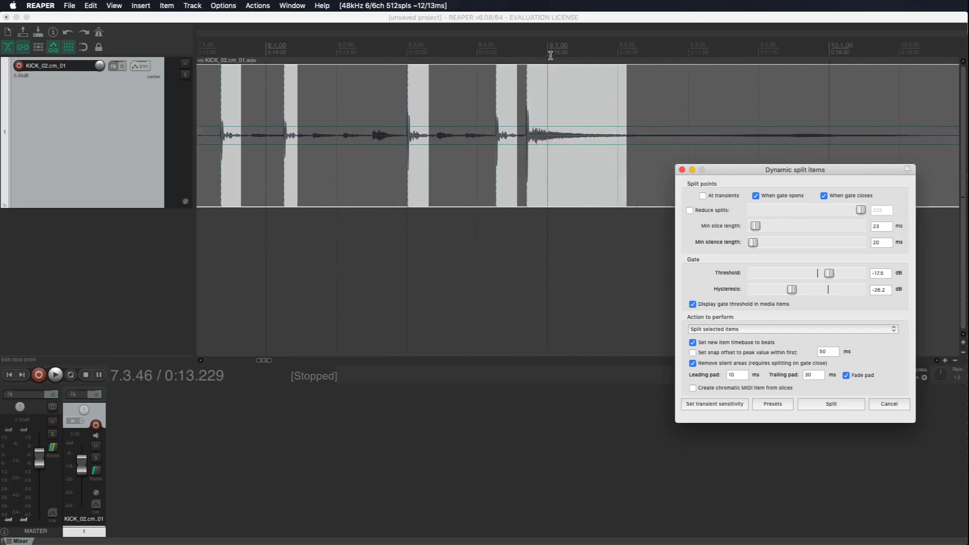
{"action": "left_click", "coordinate": [569, 105]}
{"action": "scroll", "coordinate": [569, 105], "scroll_direction": "up", "scroll_amount": 5}
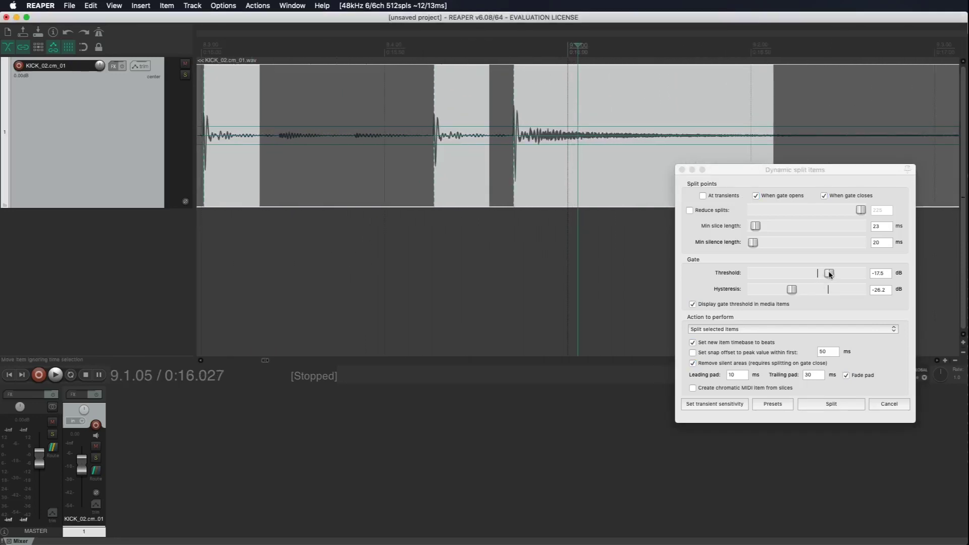
{"action": "left_click_drag", "start_coordinate": [791, 290], "coordinate": [823, 289]}
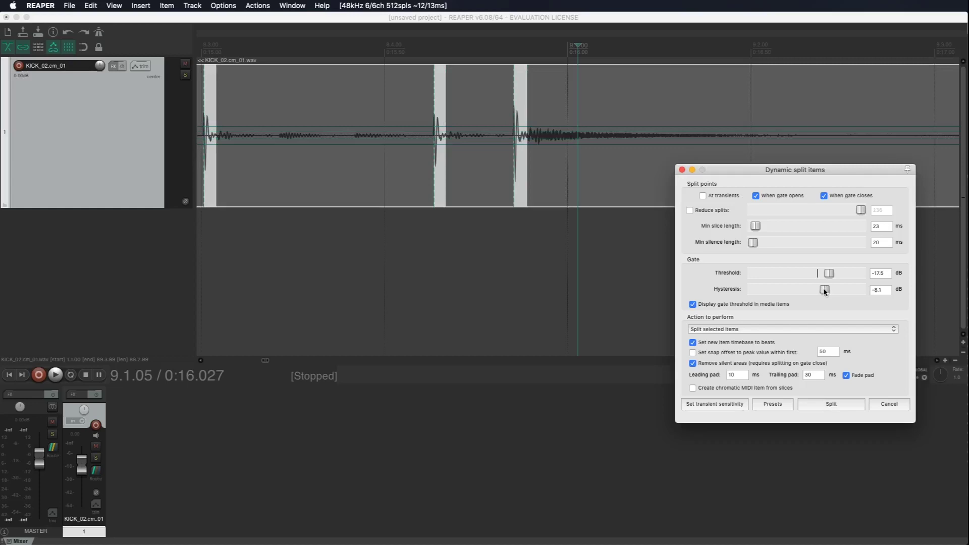
{"action": "scroll", "coordinate": [465, 167], "scroll_direction": "up", "scroll_amount": 3}
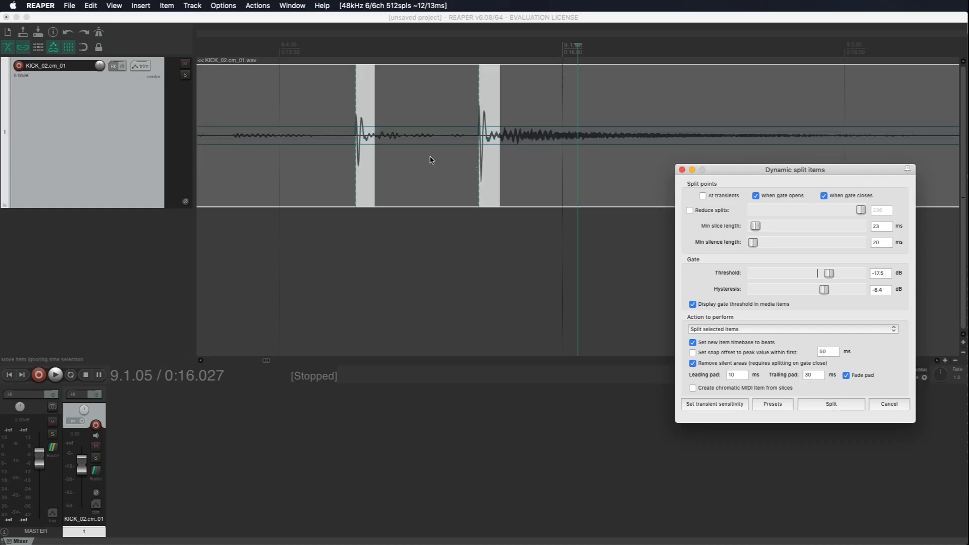
Set the trailing pad to 50 ms, keeping the leading pad at 10 ms.
{"action": "scroll", "coordinate": [431, 160], "scroll_direction": "up", "scroll_amount": 2}
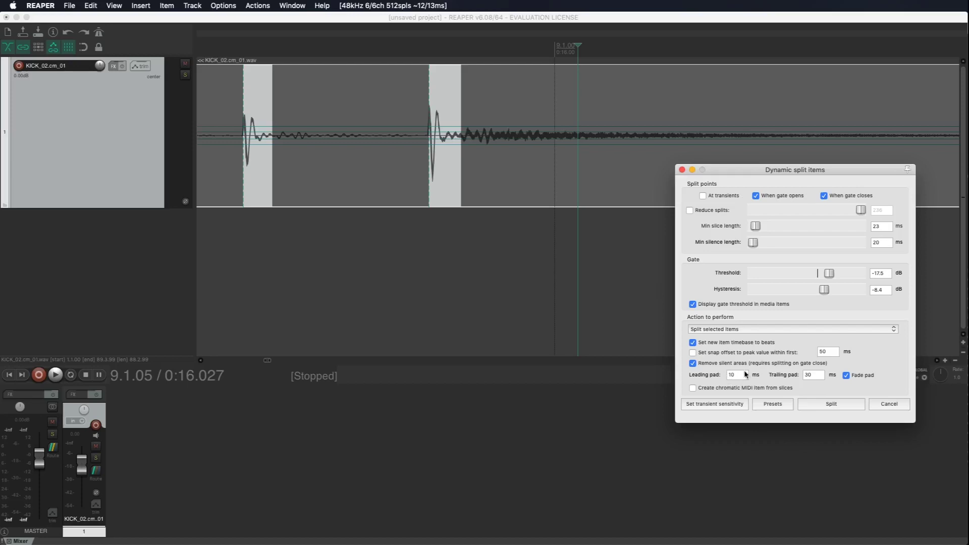
{"action": "double_click", "coordinate": [812, 375]}
{"action": "type", "text": "50"}
{"action": "left_click", "coordinate": [736, 374]}
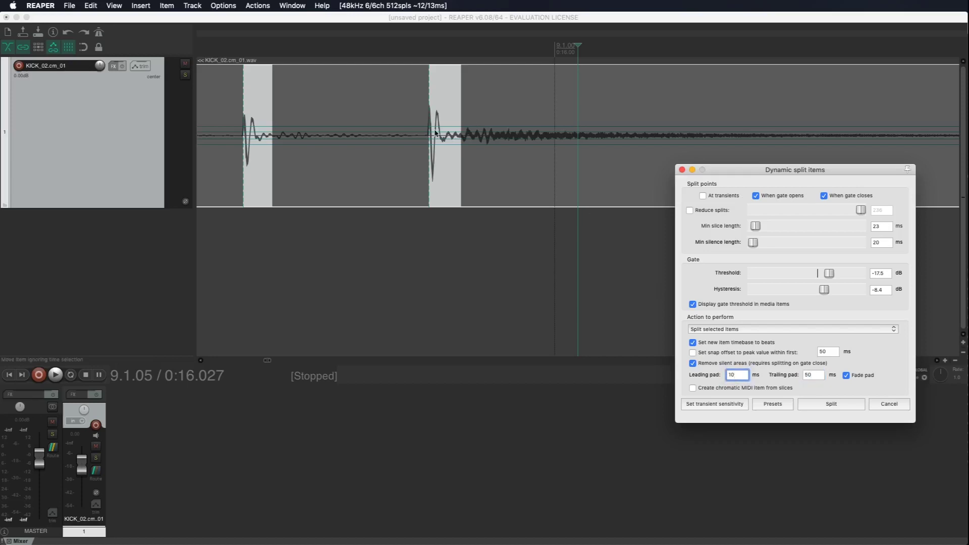
Examine where the previewed slice starts relative to the attack of the kick hit just before bar 9.
{"action": "scroll", "coordinate": [424, 135], "scroll_direction": "up", "scroll_amount": 2}
{"action": "left_click", "coordinate": [348, 116]}
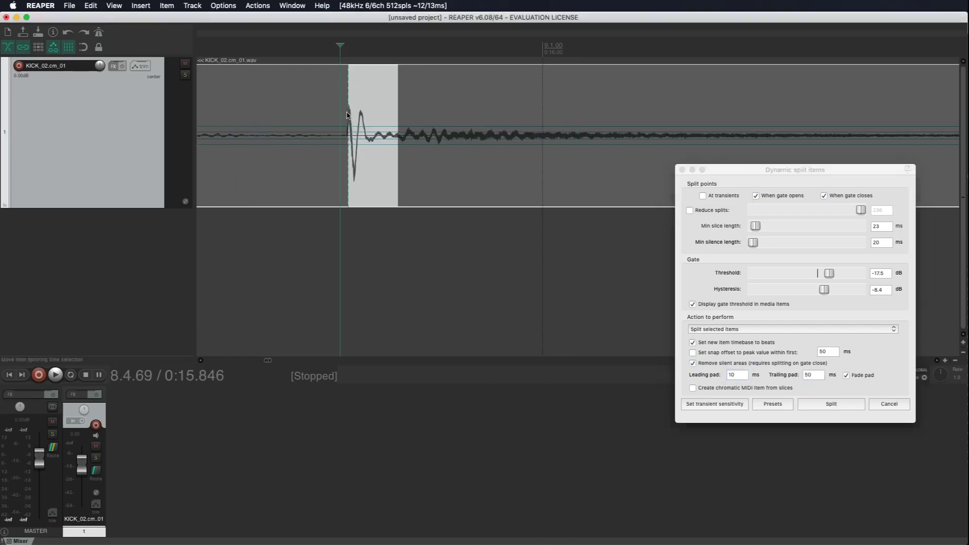
{"action": "scroll", "coordinate": [348, 116], "scroll_direction": "up", "scroll_amount": 2}
{"action": "scroll", "coordinate": [599, 116], "scroll_direction": "up", "scroll_amount": 4}
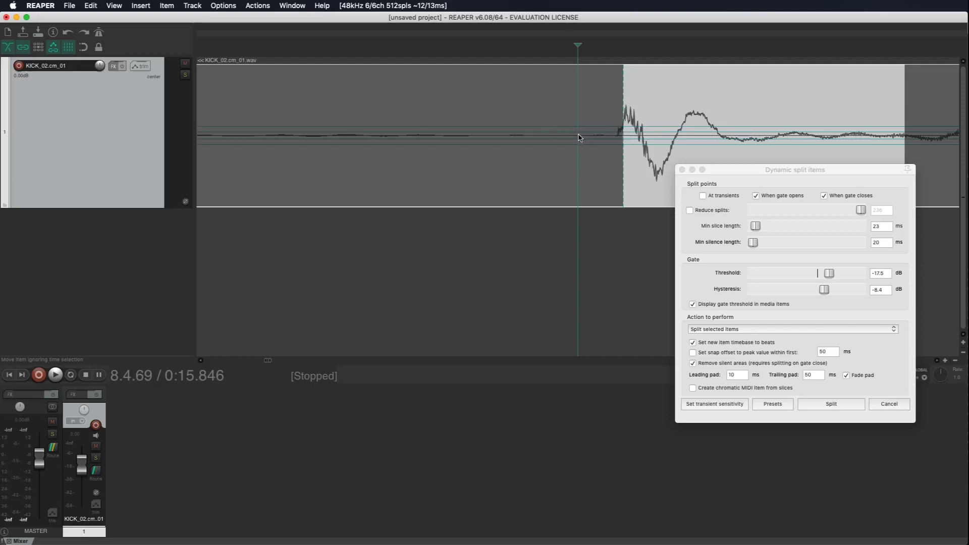
{"action": "scroll", "coordinate": [555, 137], "scroll_direction": "down", "scroll_amount": 1}
{"action": "left_click", "coordinate": [854, 383]}
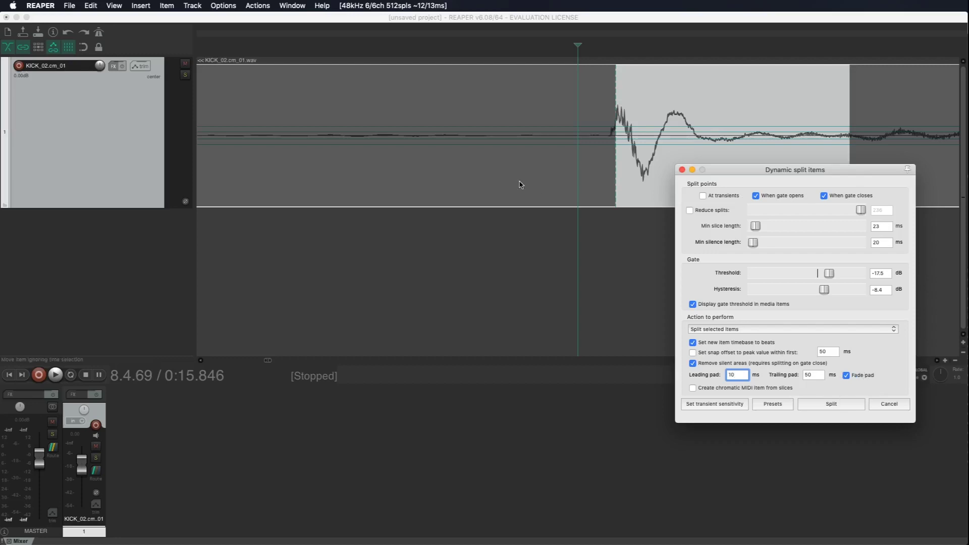
{"action": "scroll", "coordinate": [521, 185], "scroll_direction": "down", "scroll_amount": 5}
{"action": "scroll", "coordinate": [522, 185], "scroll_direction": "down", "scroll_amount": 2}
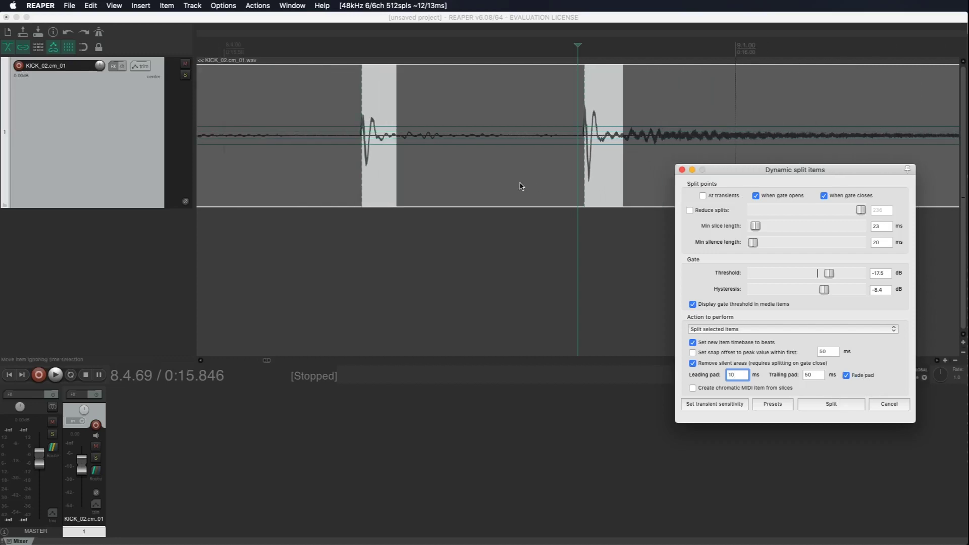
{"action": "scroll", "coordinate": [359, 164], "scroll_direction": "up", "scroll_amount": 1}
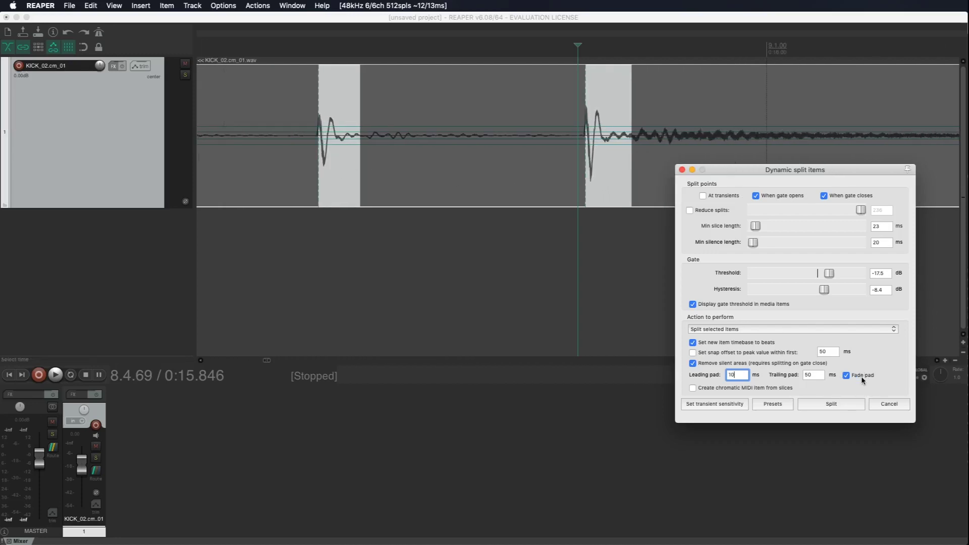
Split the kick item with the current gate settings, removing the silent areas and fading the pads.
{"action": "left_click", "coordinate": [831, 404]}
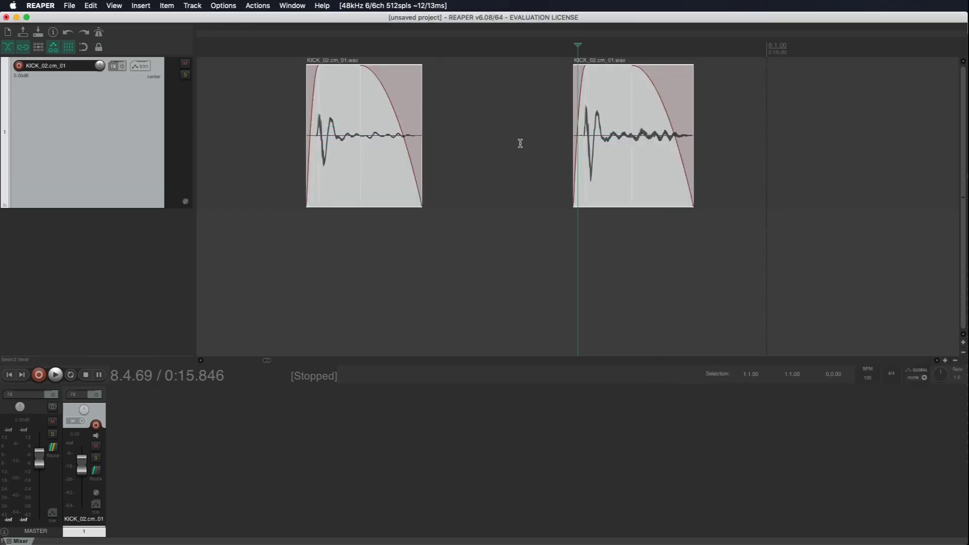
{"action": "scroll", "coordinate": [609, 117], "scroll_direction": "up", "scroll_amount": 5}
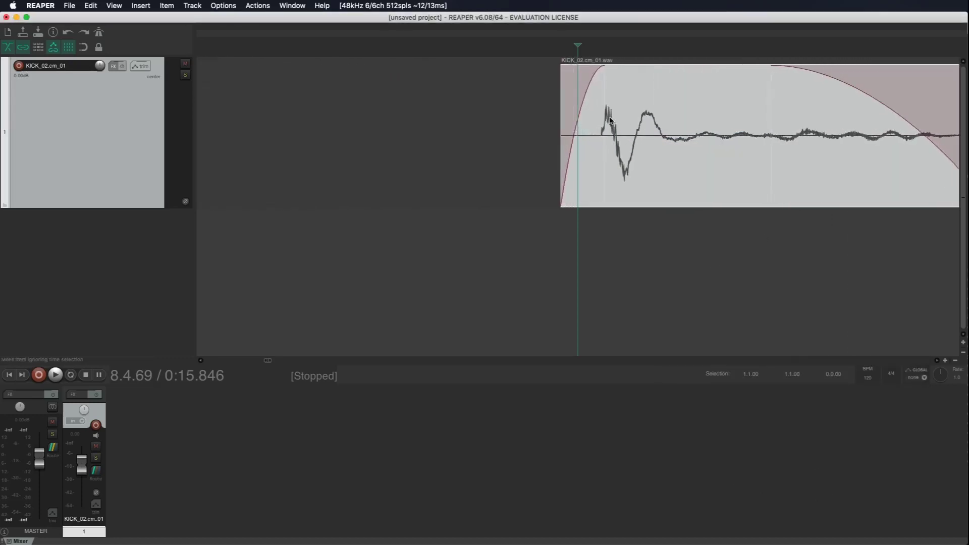
{"action": "scroll", "coordinate": [613, 137], "scroll_direction": "up", "scroll_amount": 2}
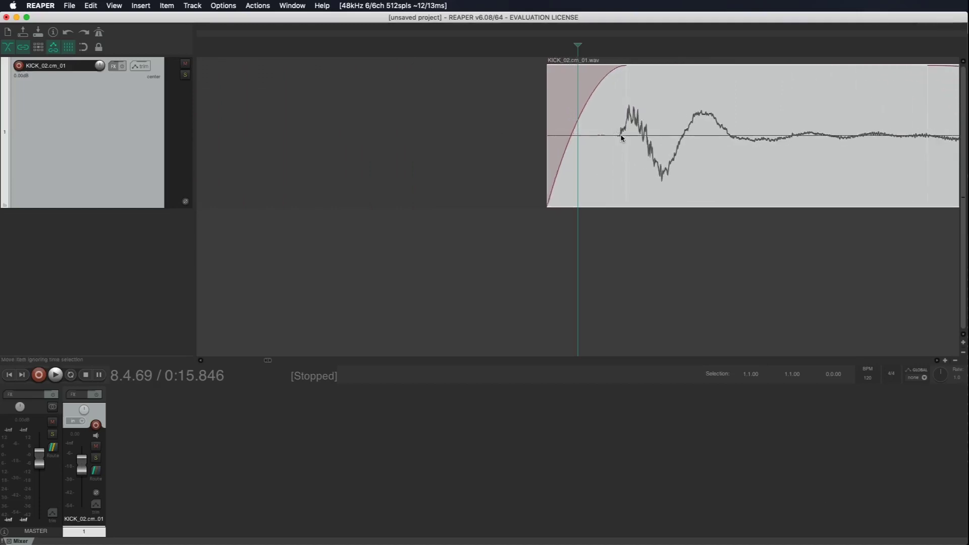
Shorten the fade-in on the slice just before bar 9 so it ends at the kick's attack.
{"action": "left_click_drag", "start_coordinate": [625, 139], "coordinate": [619, 139]}
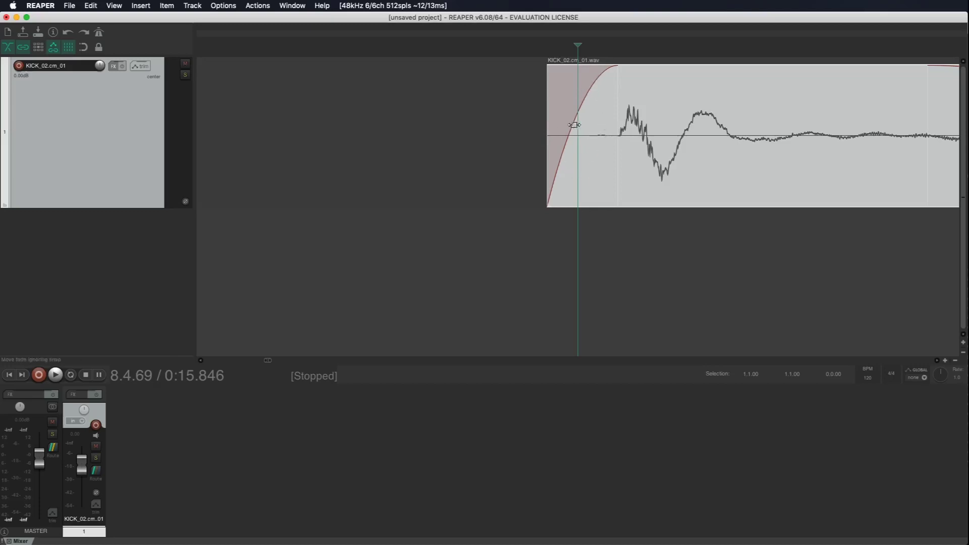
{"action": "scroll", "coordinate": [570, 79], "scroll_direction": "down", "scroll_amount": 5}
{"action": "scroll", "coordinate": [526, 140], "scroll_direction": "down", "scroll_amount": 10}
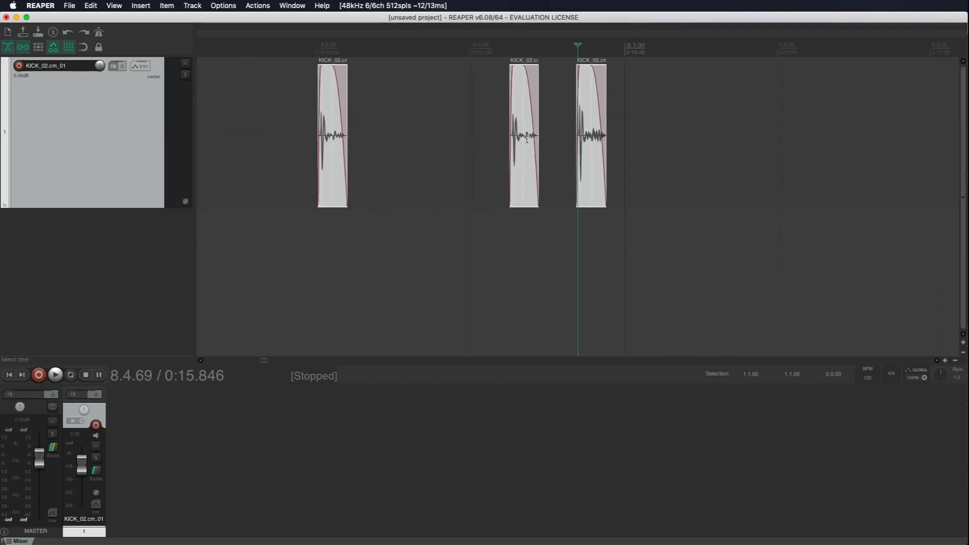
{"action": "scroll", "coordinate": [526, 140], "scroll_direction": "down", "scroll_amount": 10}
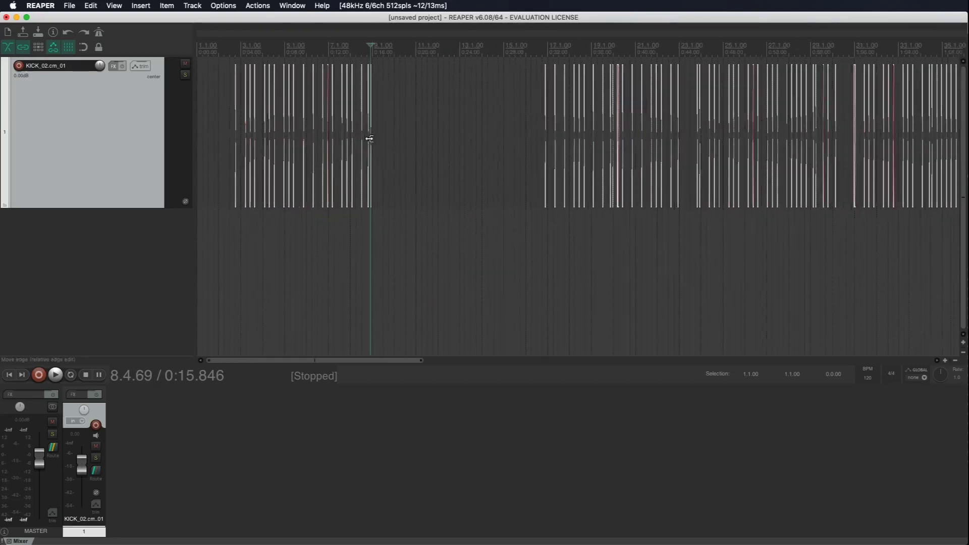